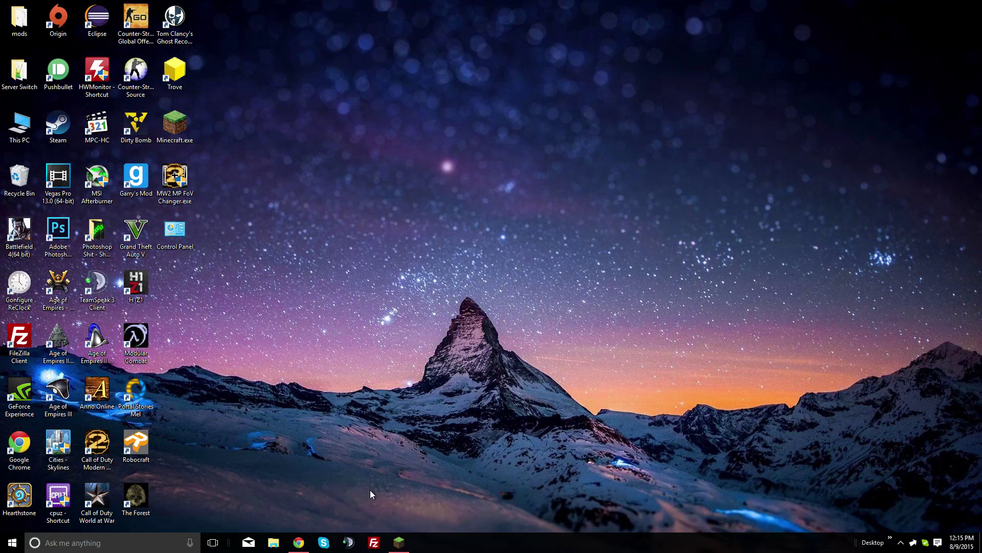
- Bring up the Minecraft Launcher and check which game version the current profile is set to use
{"action": "left_click", "coordinate": [399, 542]}
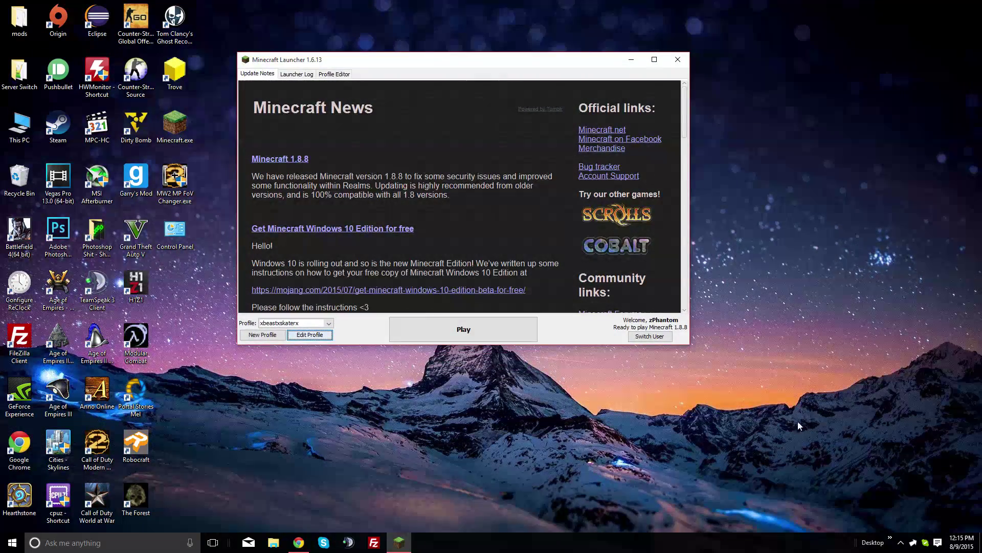
{"action": "left_click", "coordinate": [329, 323]}
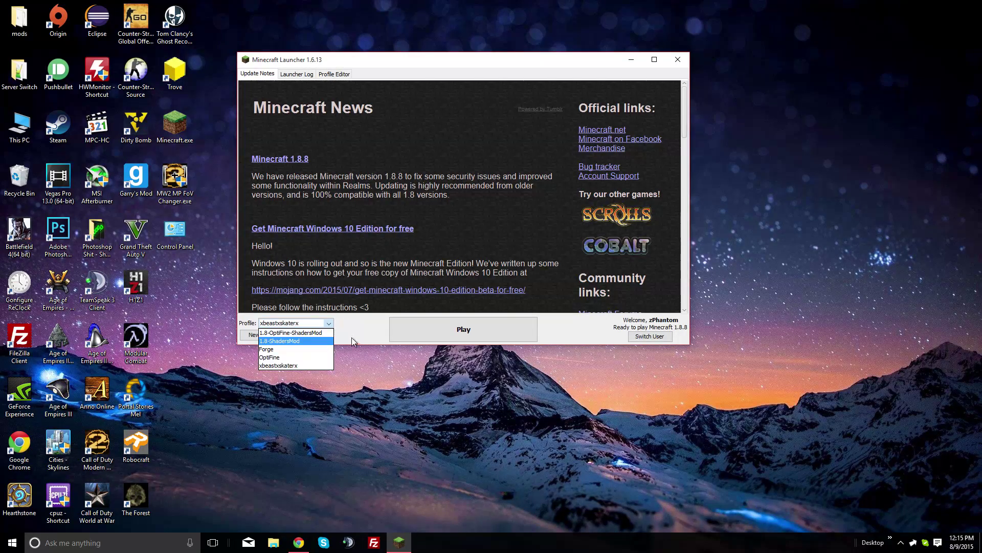
{"action": "left_click", "coordinate": [351, 337]}
{"action": "left_click", "coordinate": [318, 335]}
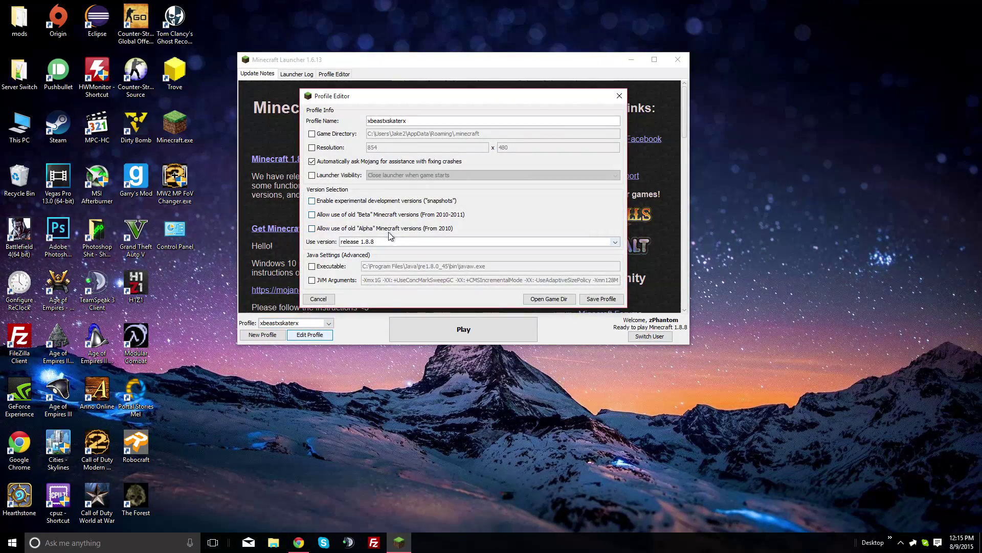
{"action": "left_click", "coordinate": [375, 242]}
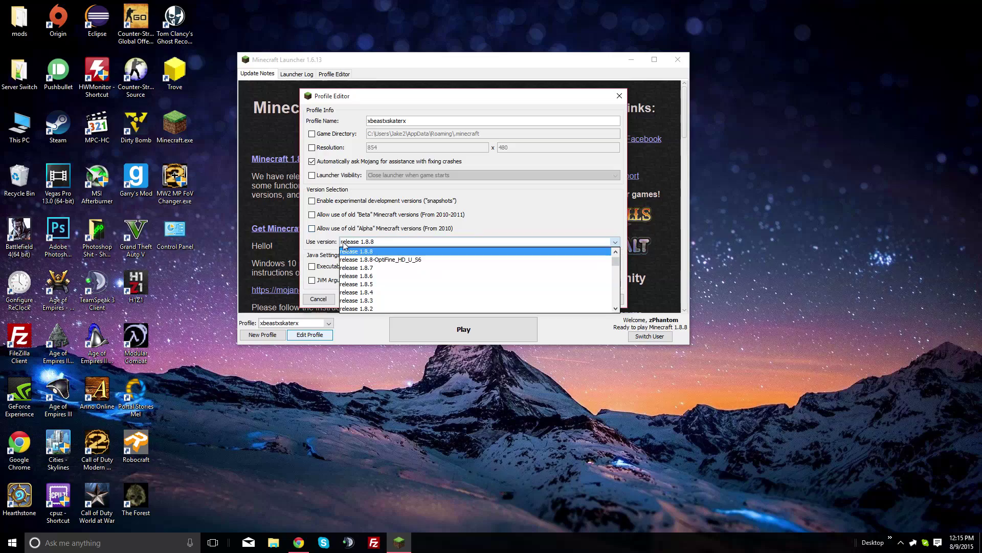
{"action": "scroll", "coordinate": [344, 251], "scroll_direction": "up", "scroll_amount": 2}
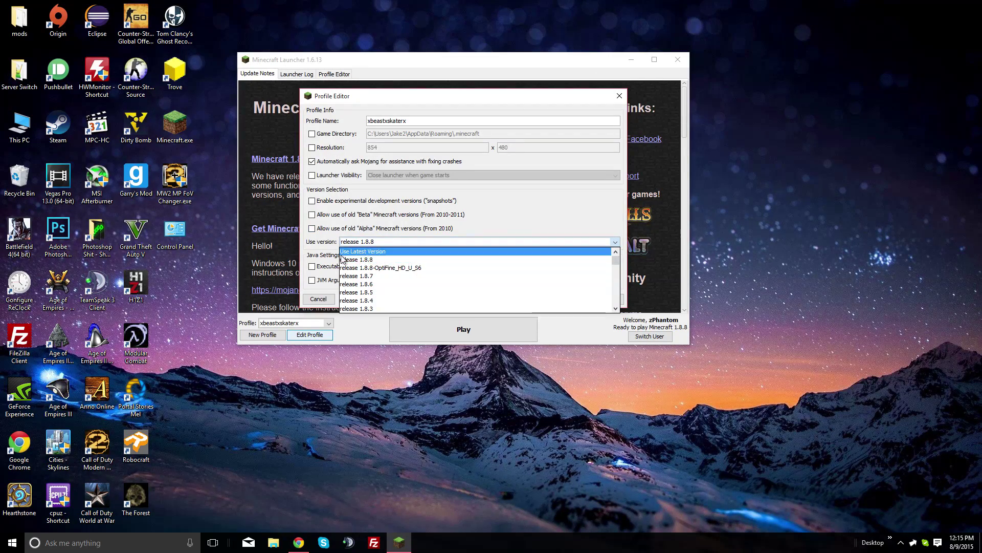
{"action": "left_click", "coordinate": [620, 96]}
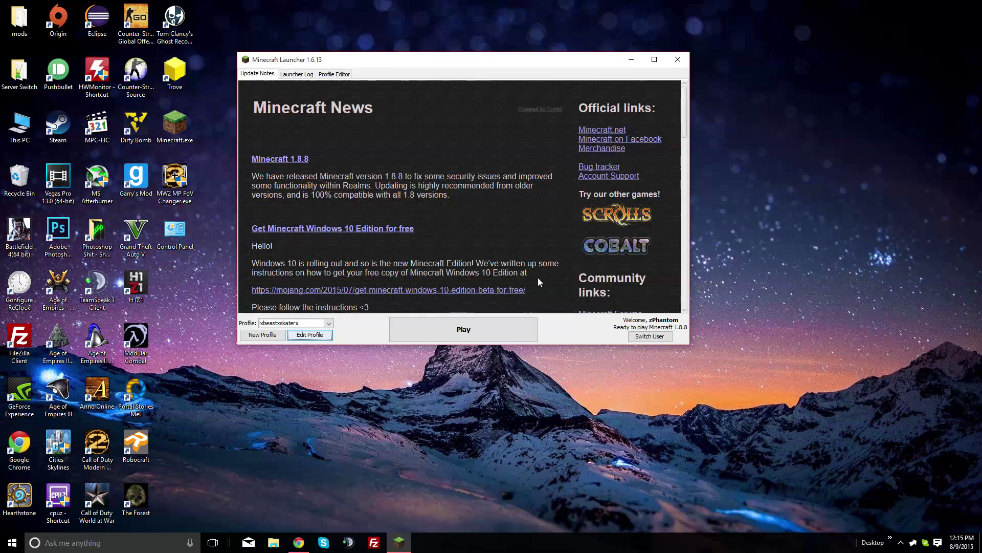
- Launch Minecraft 1.8.8, maximize the game window while it loads, and minimize it at the main menu
{"action": "left_click", "coordinate": [470, 334]}
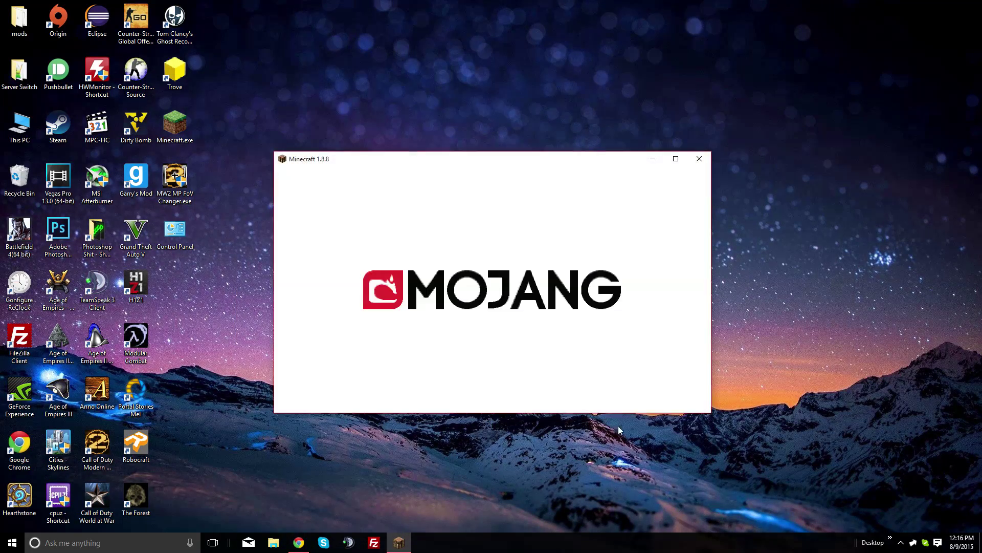
{"action": "left_click_drag", "start_coordinate": [570, 158], "coordinate": [563, 3]}
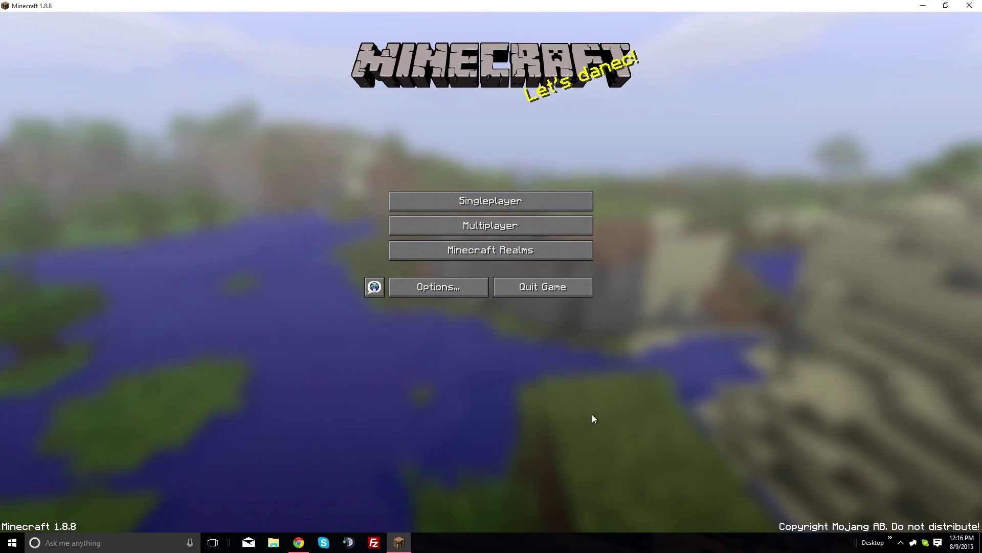
{"action": "left_click", "coordinate": [924, 6]}
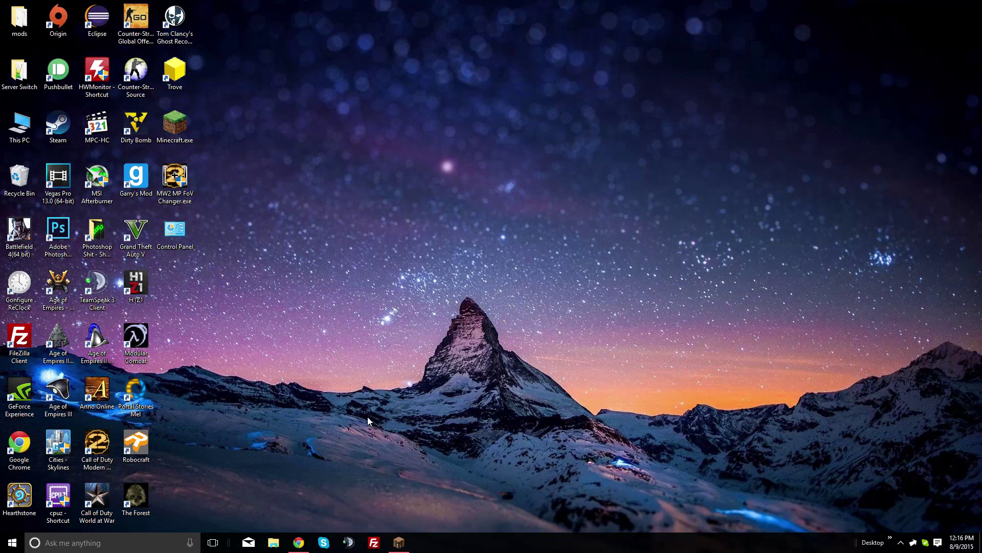
- Switch to Chrome and examine the OptiFine forum post's Minecraft 1.8.8 previews, especially the S6 Ultra description with integrated shader support
{"action": "left_click", "coordinate": [297, 544]}
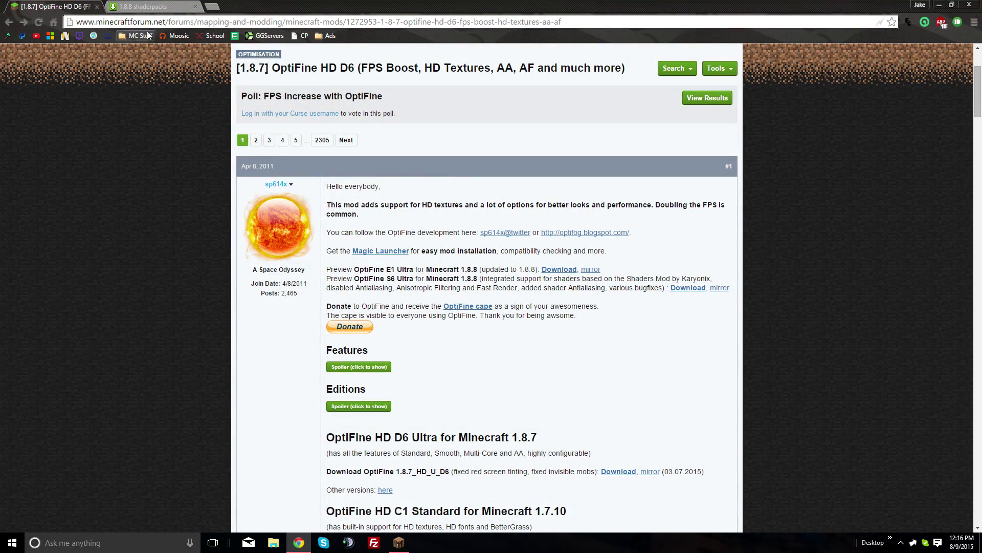
{"action": "scroll", "coordinate": [134, 165], "scroll_direction": "up", "scroll_amount": 3}
{"action": "scroll", "coordinate": [155, 198], "scroll_direction": "down", "scroll_amount": 3}
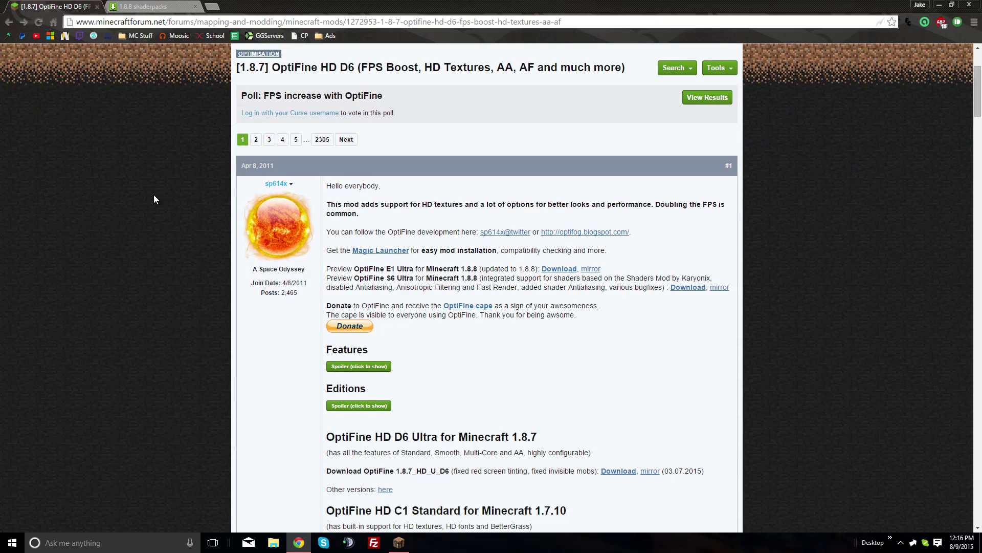
{"action": "scroll", "coordinate": [443, 304], "scroll_direction": "down", "scroll_amount": 2}
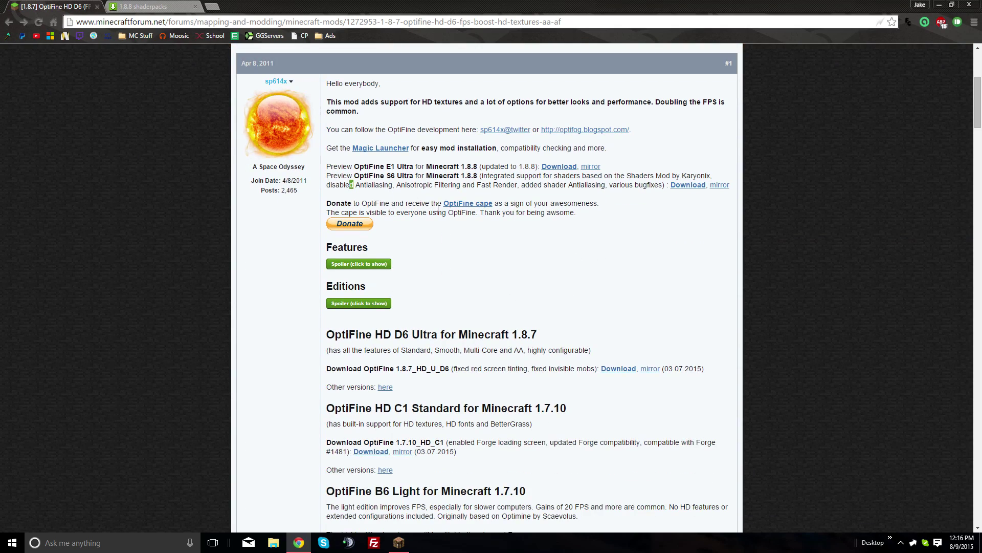
{"action": "scroll", "coordinate": [833, 279], "scroll_direction": "up", "scroll_amount": 1}
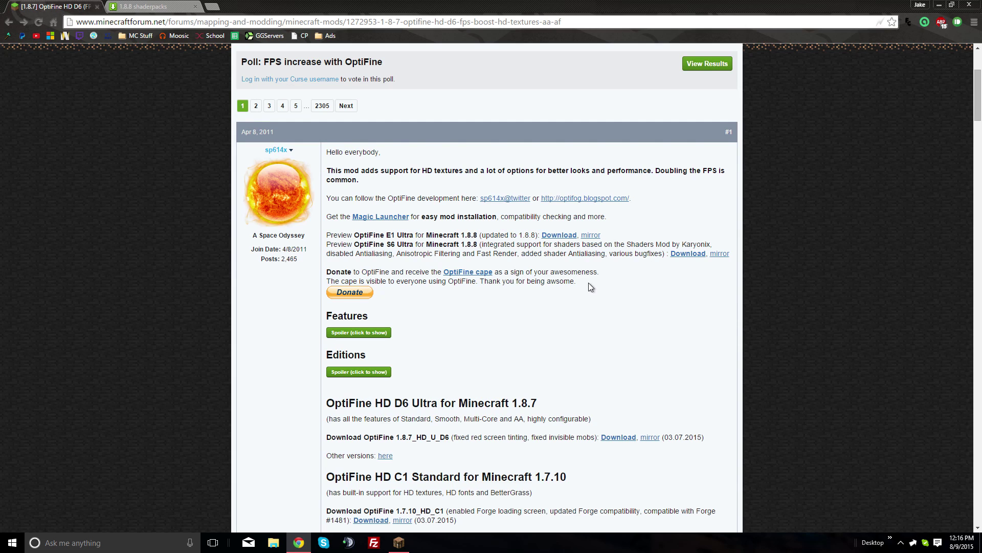
{"action": "scroll", "coordinate": [402, 278], "scroll_direction": "up", "scroll_amount": 1}
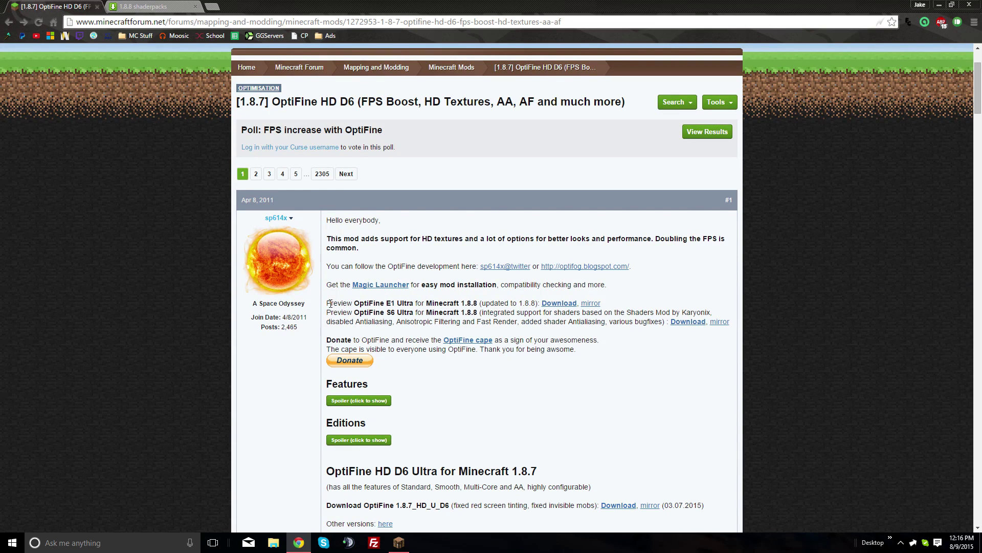
{"action": "left_click_drag", "start_coordinate": [331, 303], "coordinate": [575, 387]}
{"action": "left_click", "coordinate": [376, 321]}
{"action": "left_click_drag", "start_coordinate": [357, 314], "coordinate": [414, 315]}
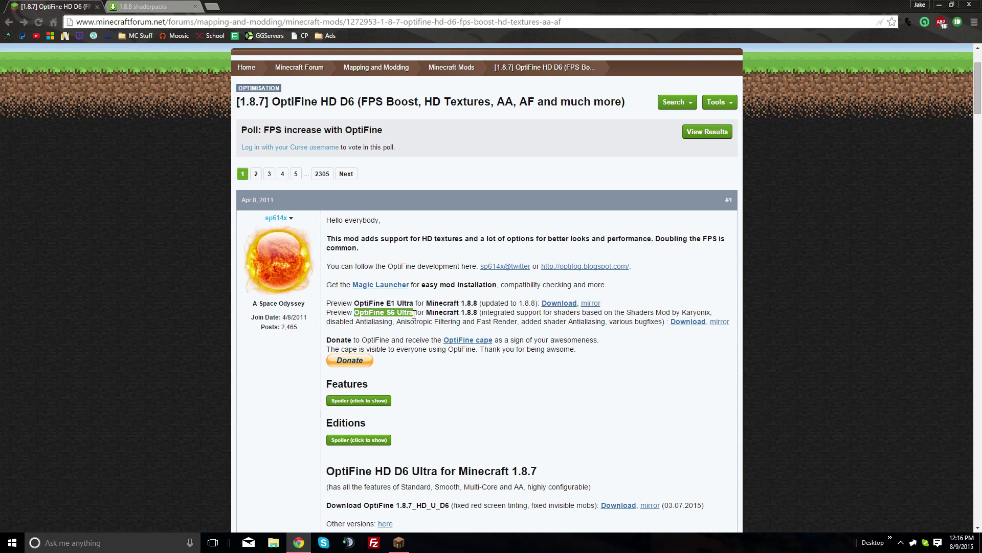
{"action": "left_click", "coordinate": [455, 313]}
{"action": "left_click_drag", "start_coordinate": [483, 315], "coordinate": [578, 314]}
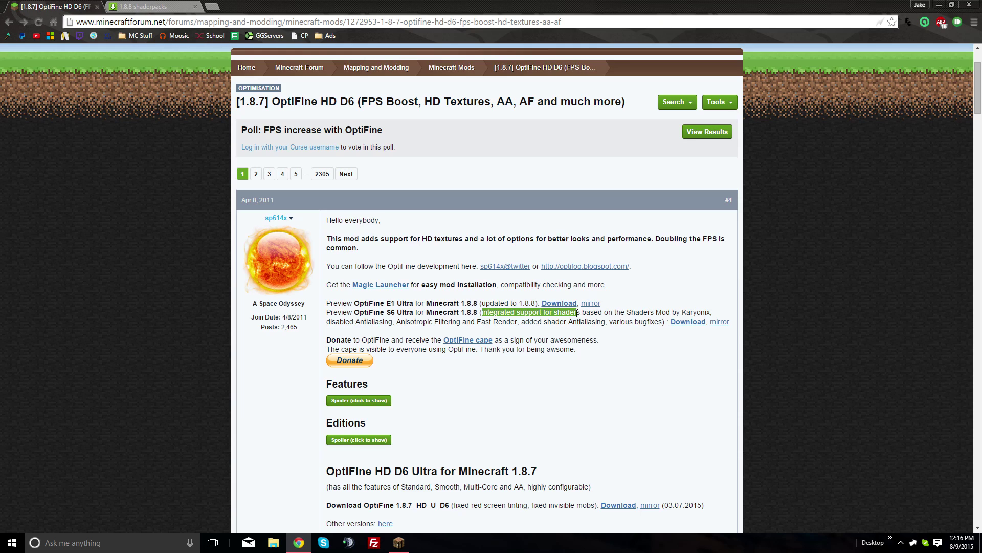
{"action": "left_click", "coordinate": [569, 315]}
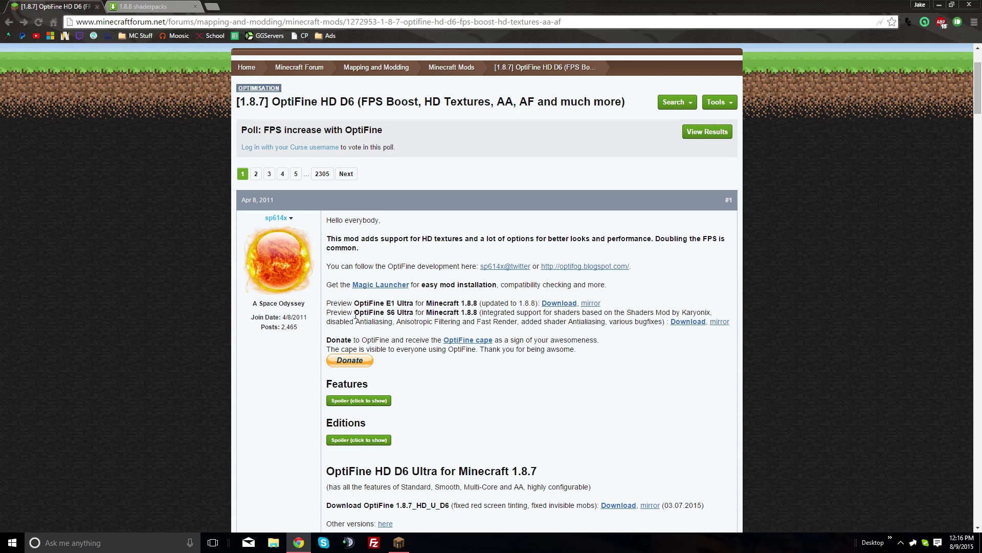
{"action": "left_click_drag", "start_coordinate": [356, 316], "coordinate": [561, 314]}
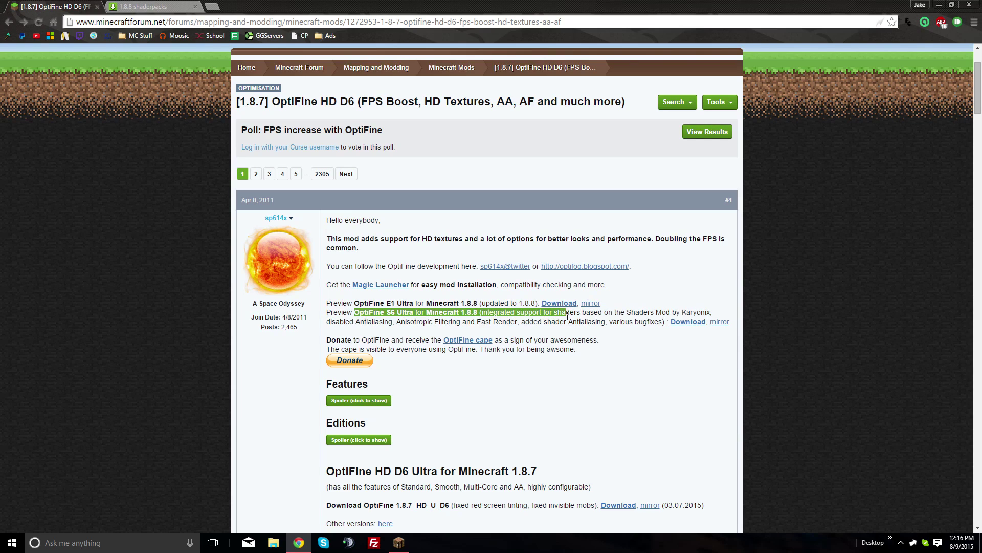
- Download OptiFine_1.8.8_HD_U_S6.jar through the S6 Ultra link and save it in the Downloads folder
{"action": "left_click_drag", "start_coordinate": [469, 322], "coordinate": [474, 323]}
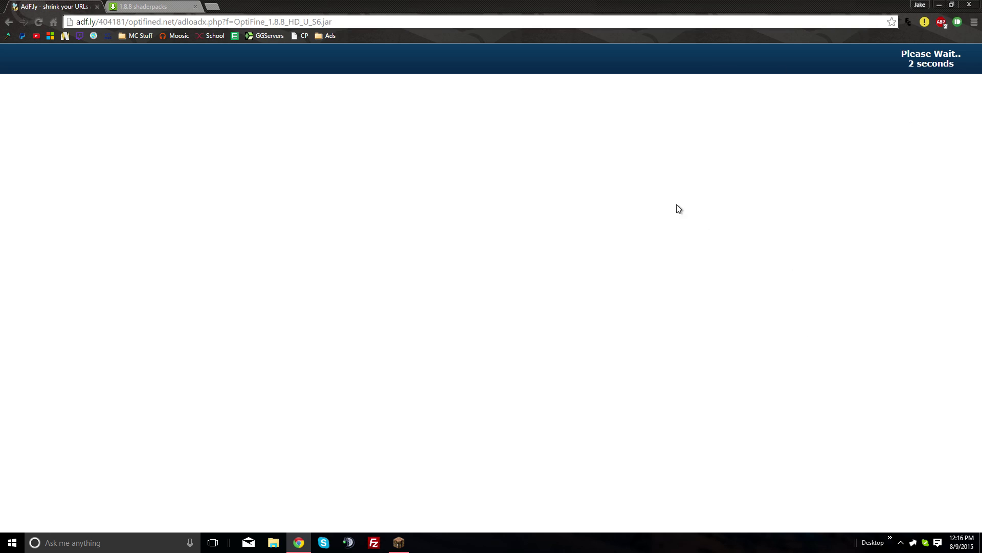
{"action": "left_click", "coordinate": [141, 6]}
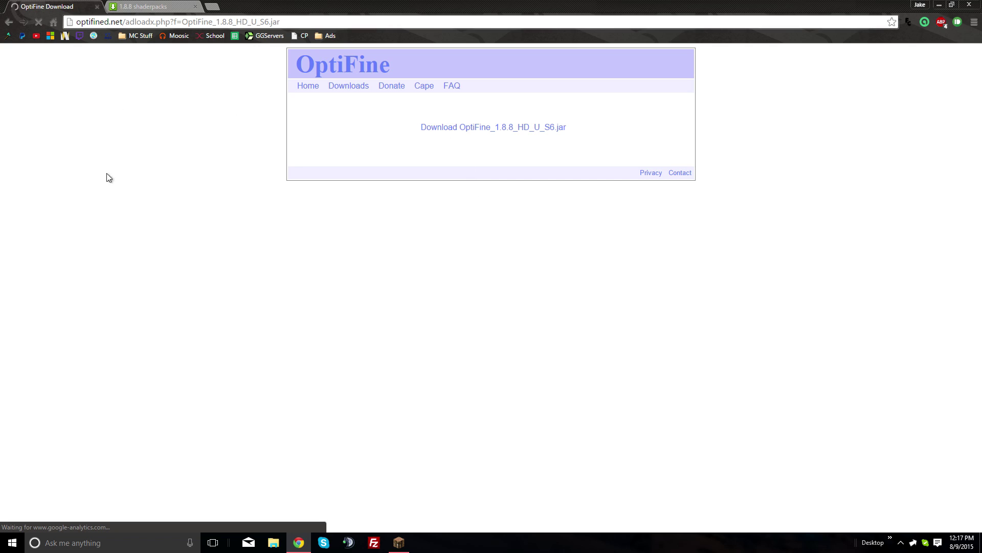
{"action": "left_click", "coordinate": [468, 130]}
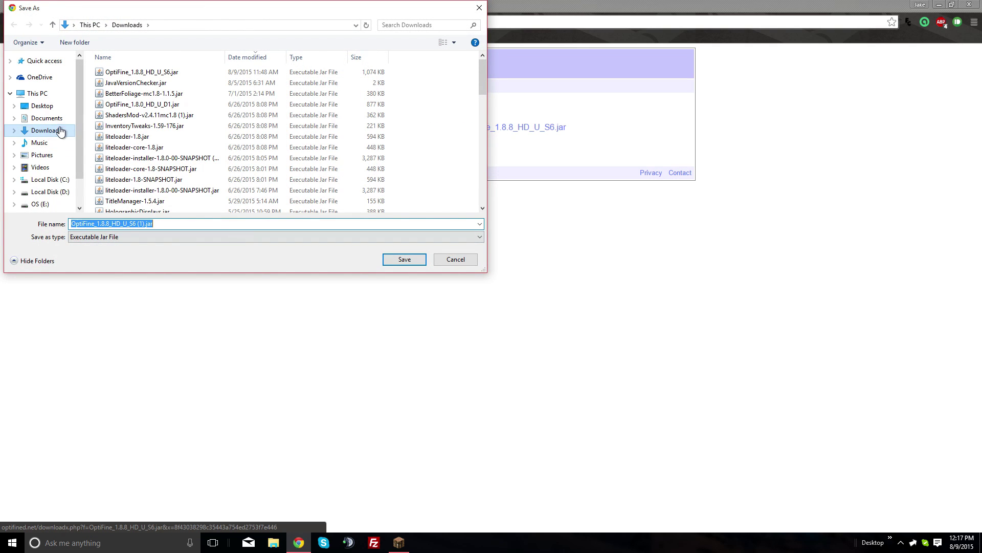
{"action": "left_click", "coordinate": [56, 130]}
{"action": "left_click", "coordinate": [408, 262]}
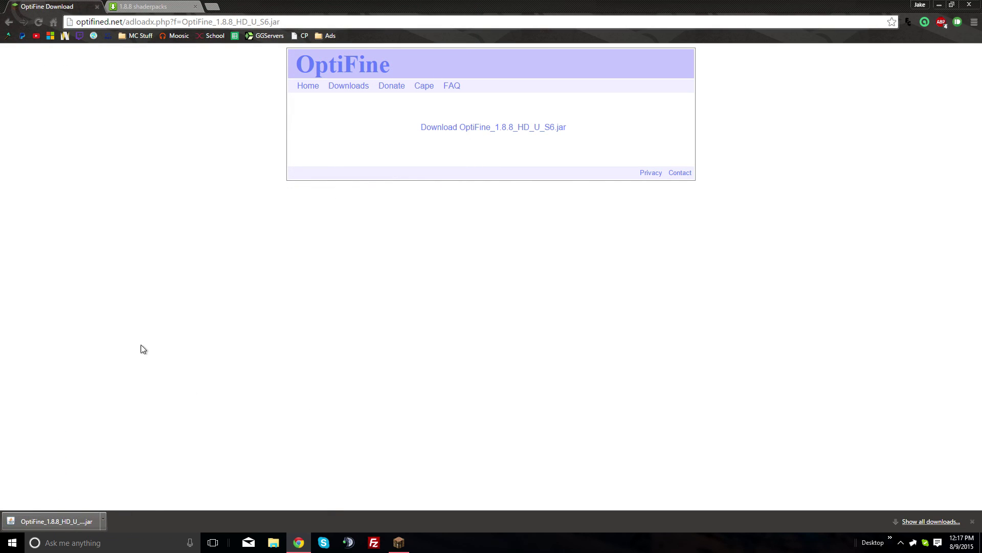
- Download 1.8.8 shaderpacks.zip from the MediaFire page and save it in the Downloads folder
{"action": "left_click", "coordinate": [139, 5]}
{"action": "left_click", "coordinate": [46, 6]}
{"action": "left_click", "coordinate": [158, 8]}
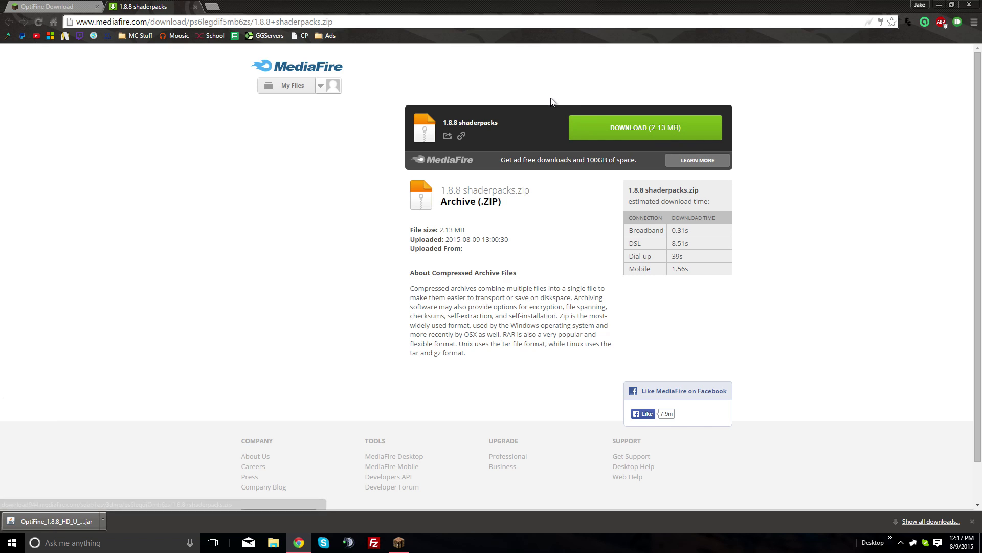
{"action": "left_click", "coordinate": [620, 127]}
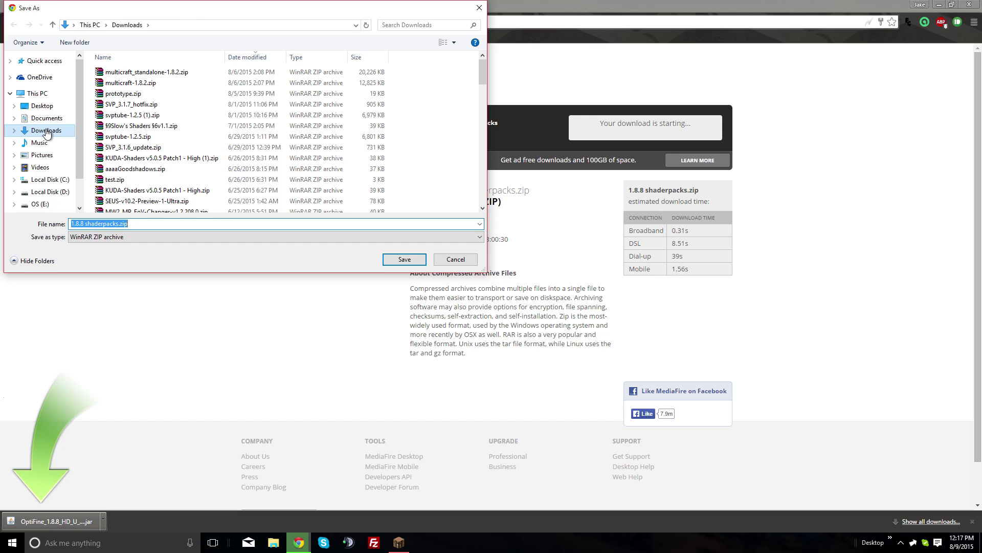
{"action": "left_click", "coordinate": [404, 260]}
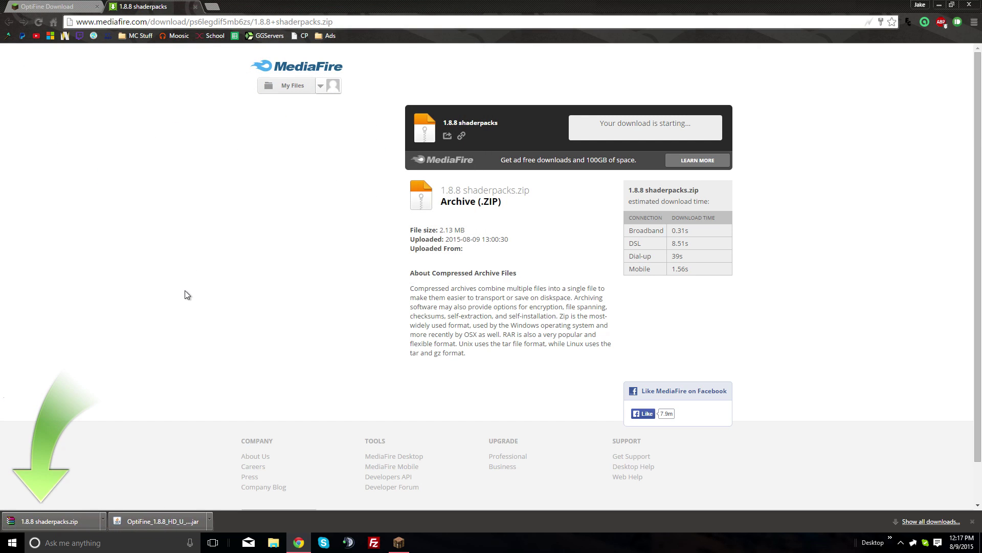
{"action": "double_click", "coordinate": [308, 4]}
{"action": "double_click", "coordinate": [406, 20]}
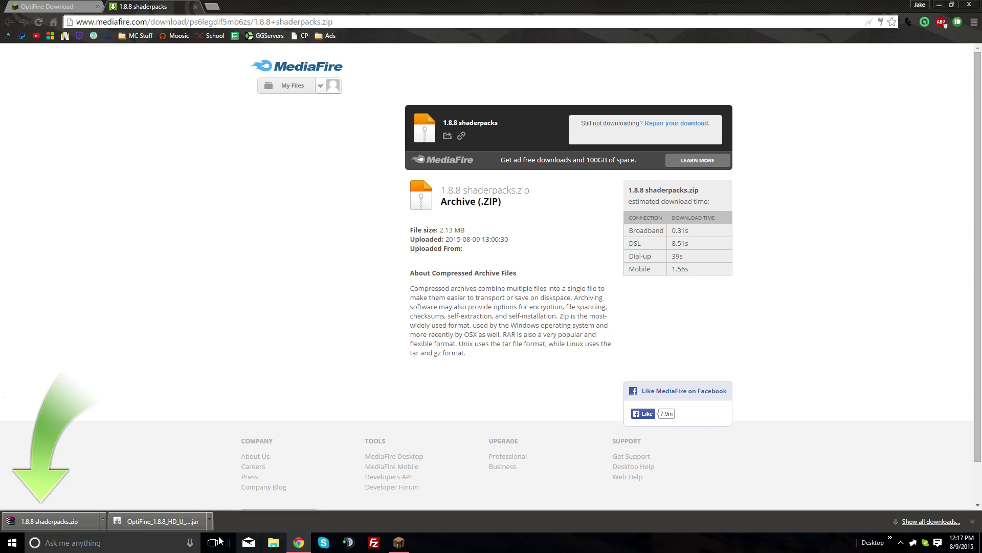
- Run the downloaded OptiFine jar and install OptiFine HD Ultra S6 for Minecraft 1.8.8
{"action": "left_click", "coordinate": [176, 523]}
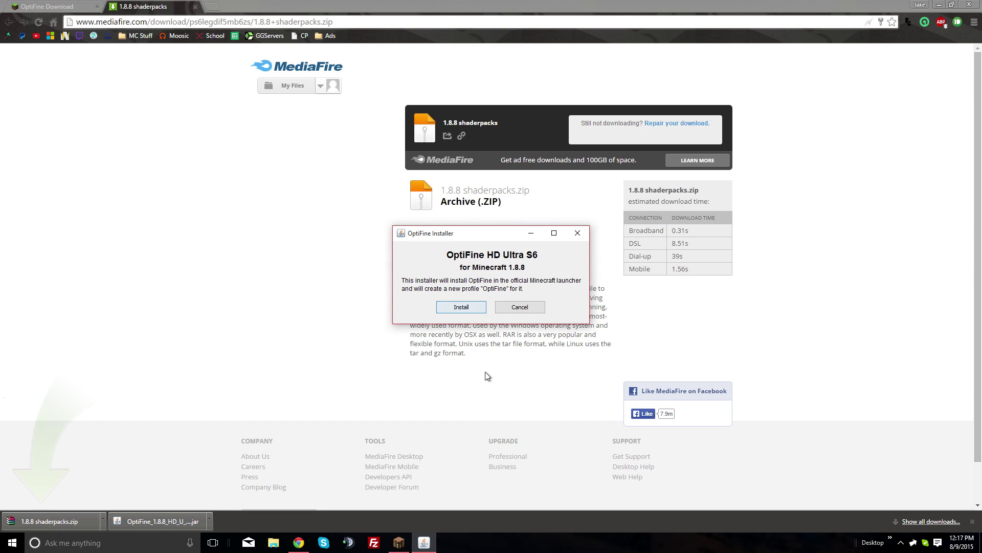
{"action": "left_click", "coordinate": [476, 308]}
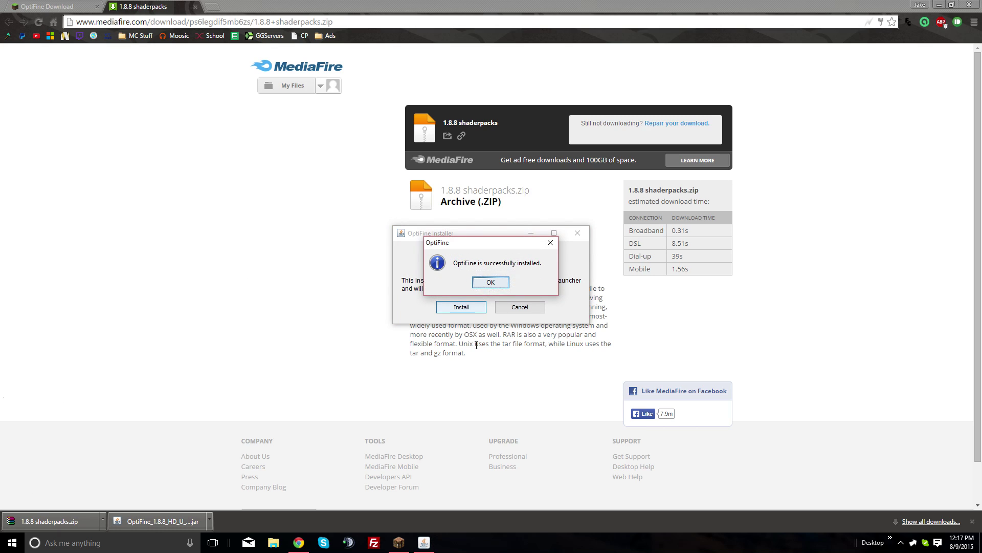
{"action": "left_click", "coordinate": [491, 283]}
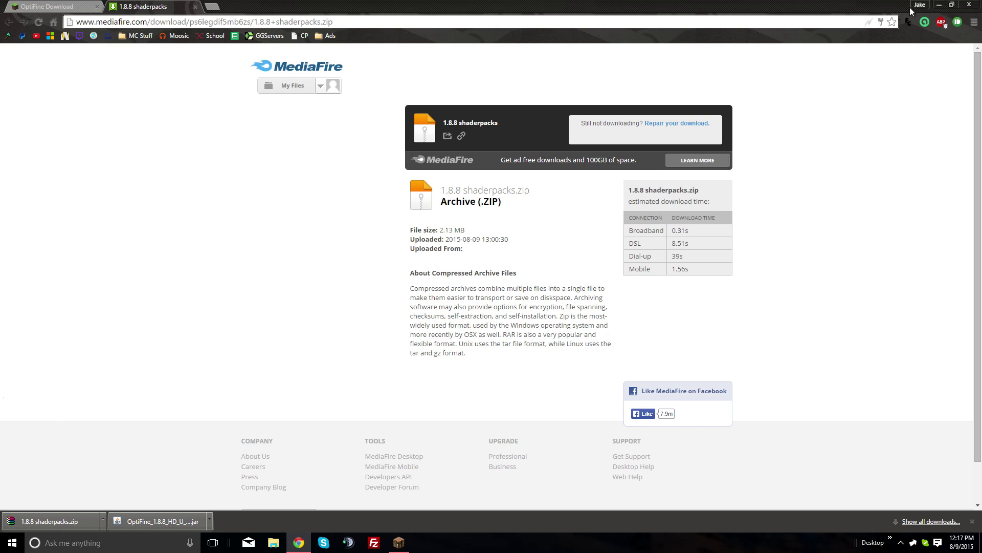
- Take the browser out of full size so its smaller window leaves the desktop icons accessible
{"action": "left_click", "coordinate": [939, 5]}
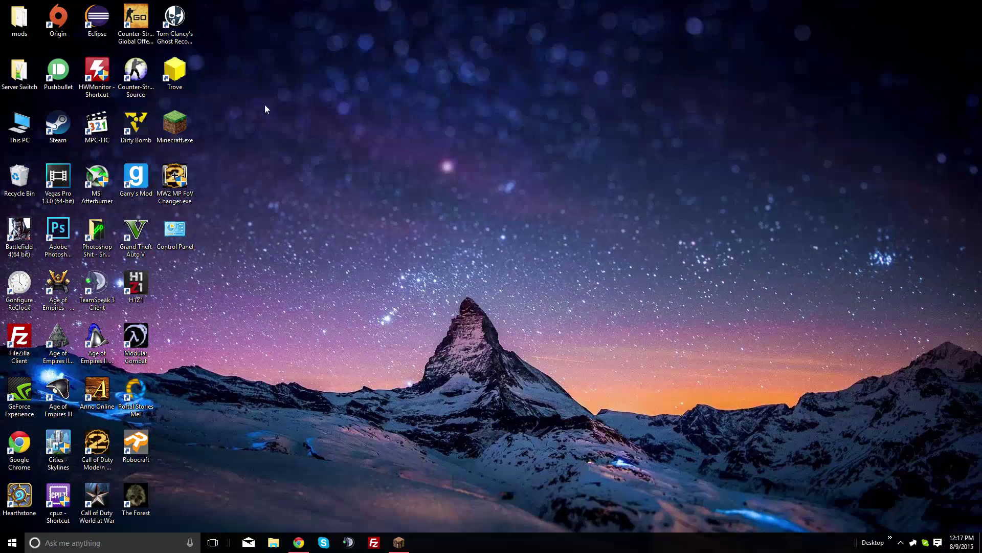
{"action": "left_click", "coordinate": [298, 542]}
{"action": "left_click_drag", "start_coordinate": [491, 6], "coordinate": [672, 101]}
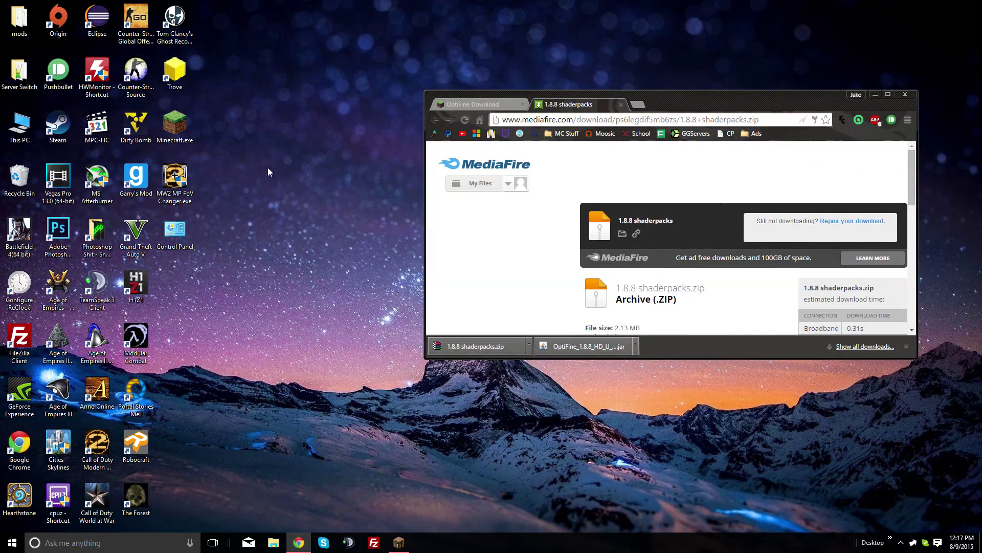
- Start a new Minecraft Launcher from the desktop, arrange the windows side by side, and open the OptiFine profile for editing
{"action": "double_click", "coordinate": [180, 132]}
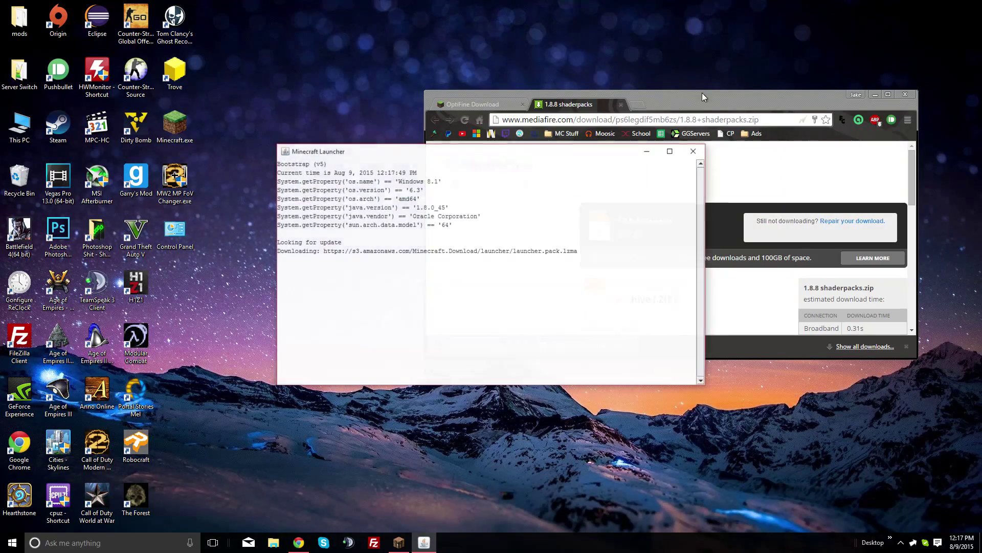
{"action": "left_click_drag", "start_coordinate": [702, 93], "coordinate": [769, 93]}
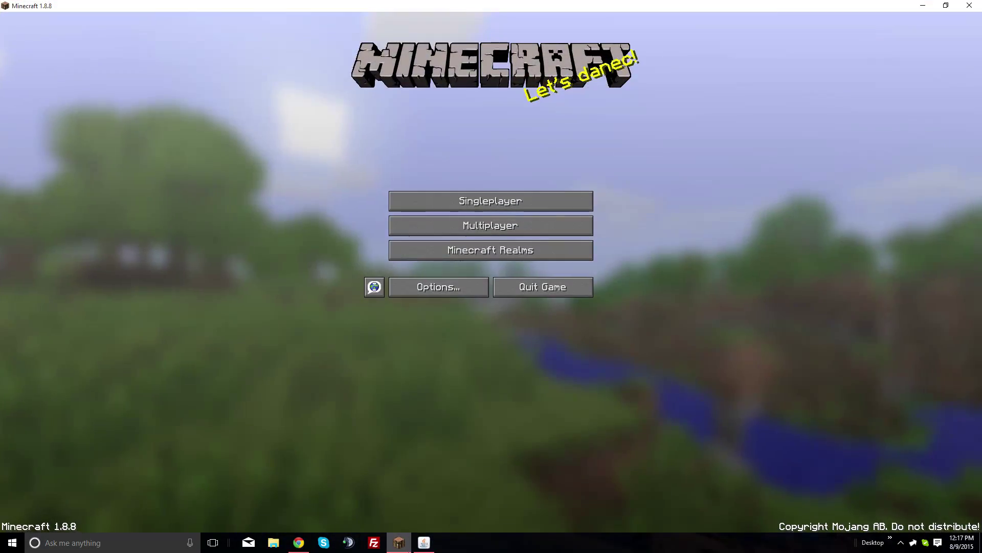
{"action": "left_click", "coordinate": [411, 546]}
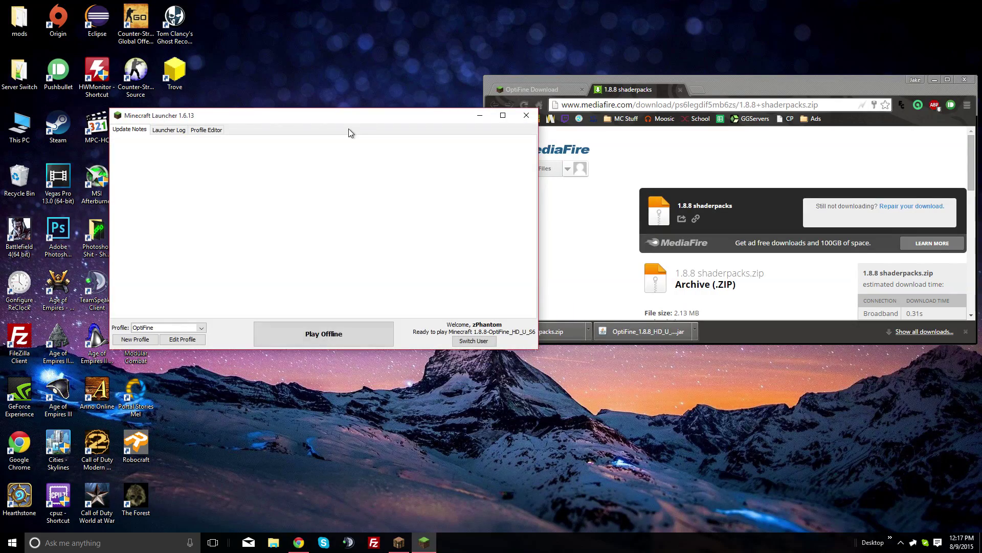
{"action": "left_click_drag", "start_coordinate": [344, 124], "coordinate": [324, 84]}
{"action": "left_click", "coordinate": [164, 355]}
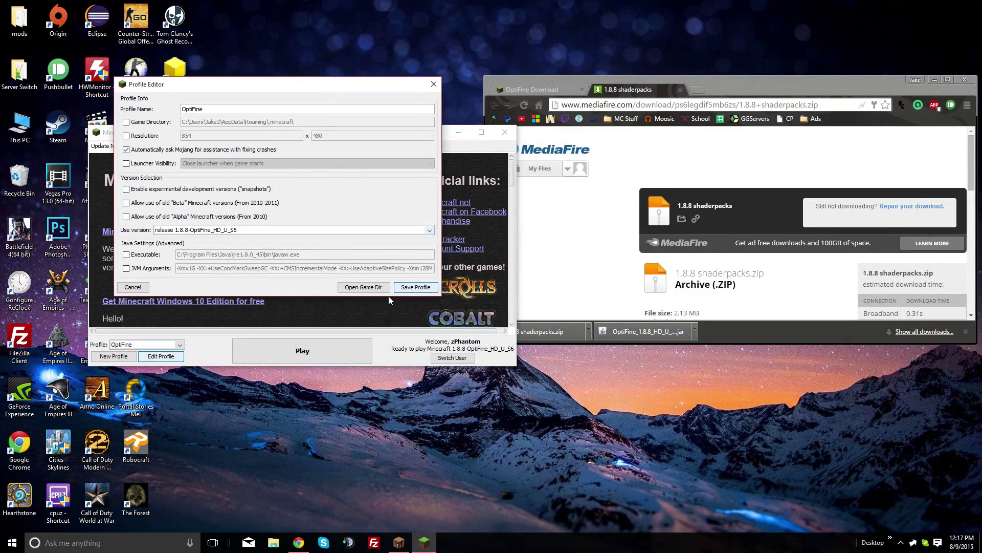
- Open the OptiFine profile's game directory, close the profile editor and launcher, and place the .minecraft folder window beside the browser
{"action": "left_click", "coordinate": [360, 291]}
{"action": "left_click", "coordinate": [226, 87]}
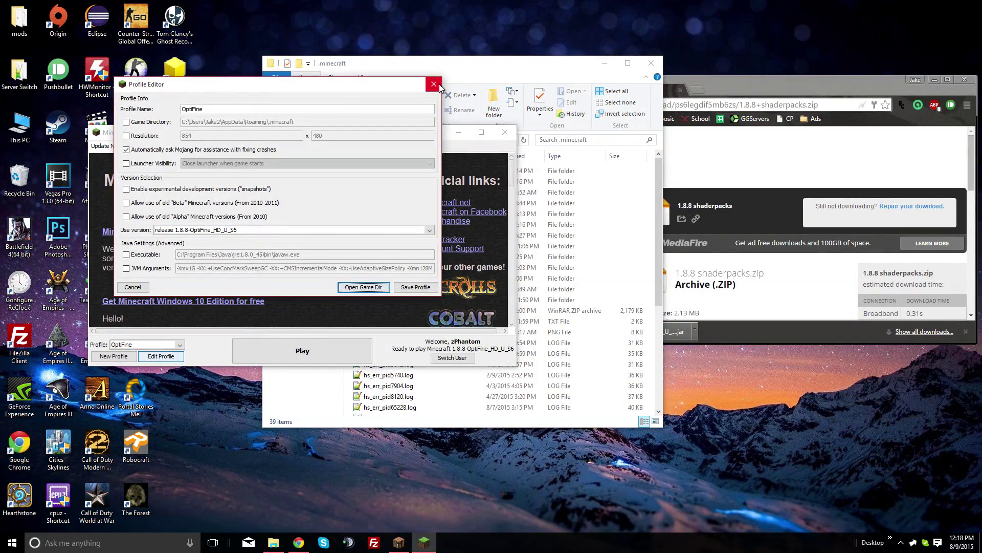
{"action": "left_click", "coordinate": [434, 83]}
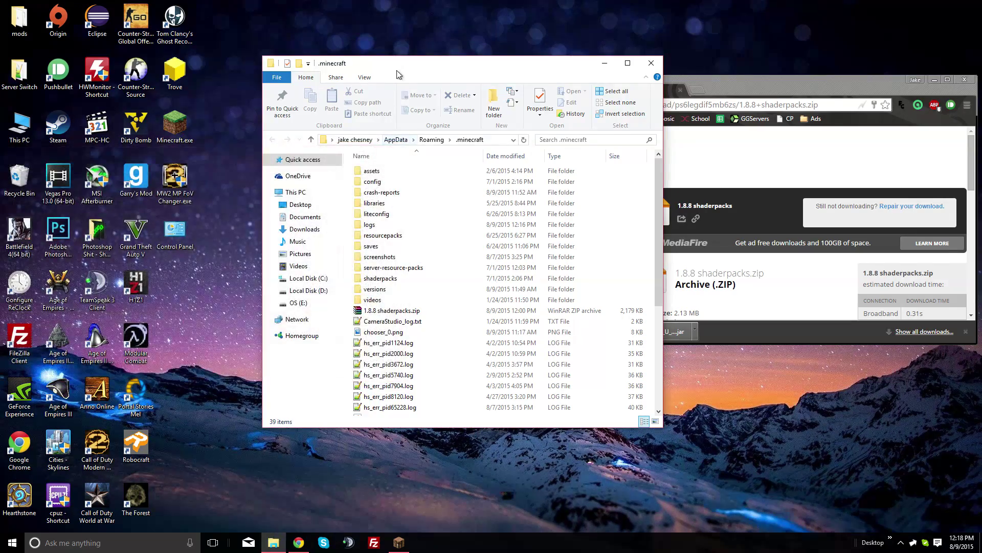
{"action": "left_click_drag", "start_coordinate": [398, 75], "coordinate": [203, 65]}
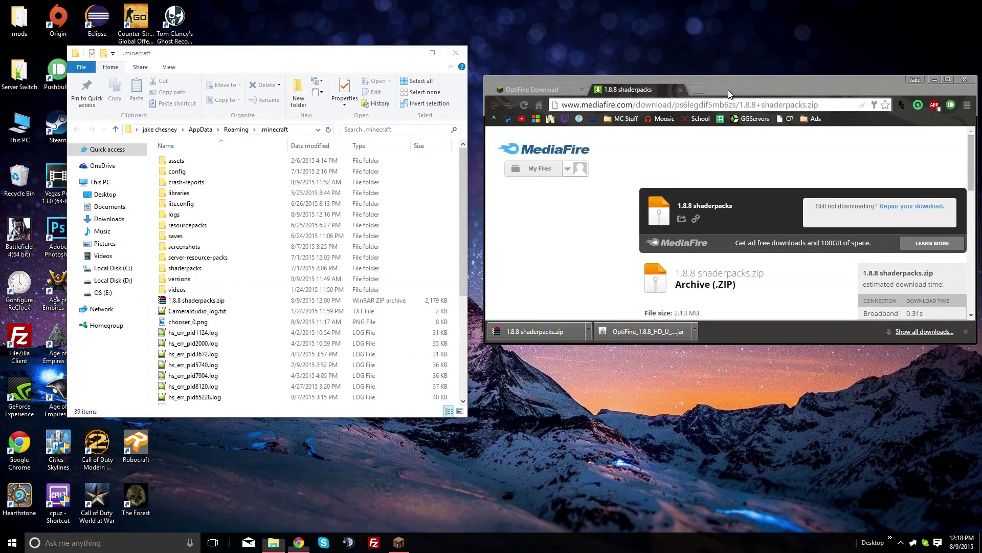
{"action": "left_click_drag", "start_coordinate": [730, 94], "coordinate": [733, 70]}
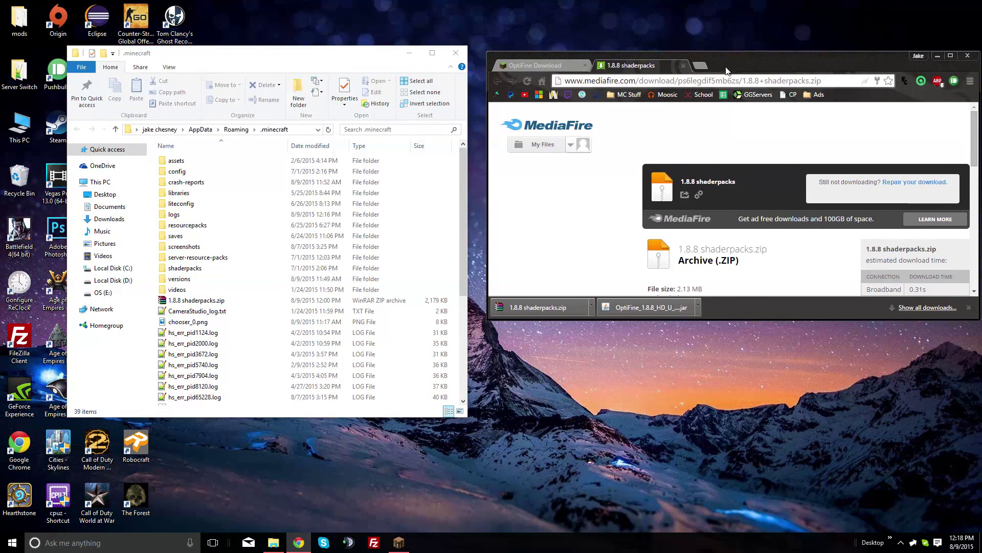
- Open the downloaded 1.8.8 shaderpacks.zip in WinRAR and try to copy its shaderpacks folder into the .minecraft folder
{"action": "left_click", "coordinate": [535, 308]}
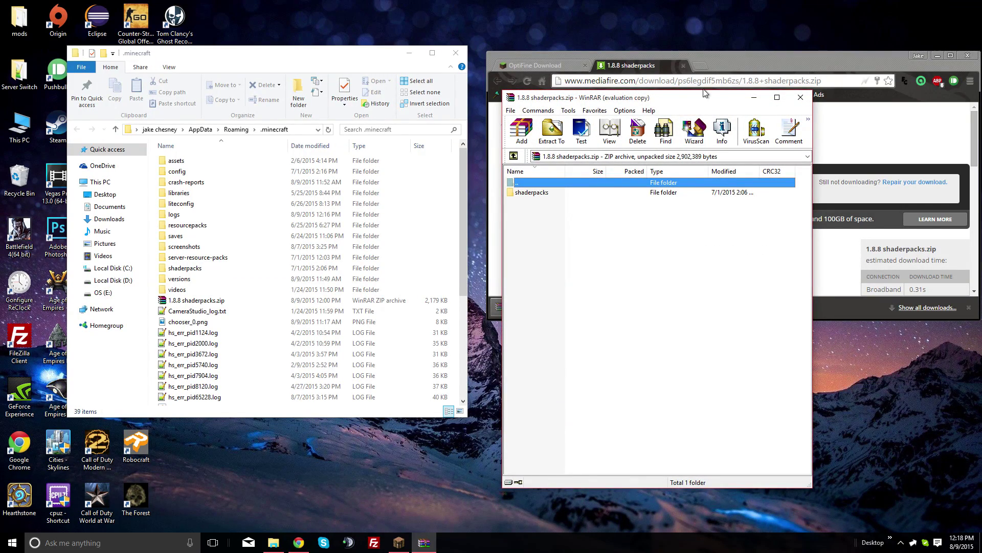
{"action": "left_click", "coordinate": [755, 239]}
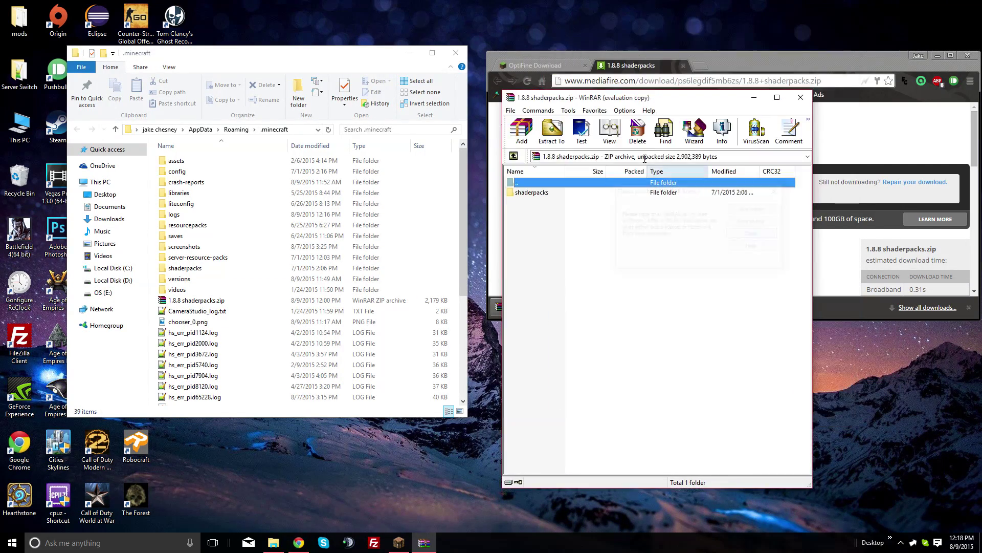
{"action": "left_click", "coordinate": [556, 195]}
{"action": "left_click_drag", "start_coordinate": [545, 199], "coordinate": [176, 270]}
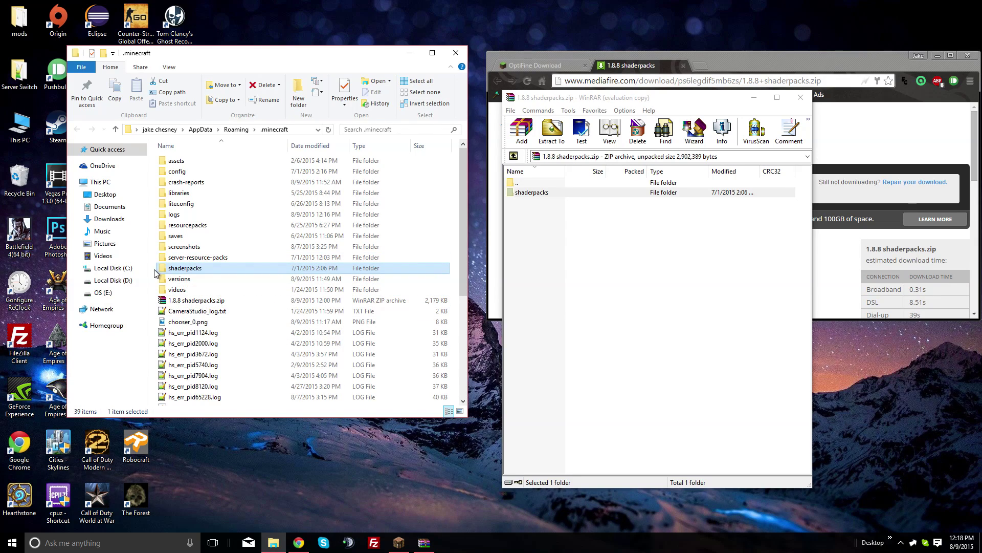
{"action": "left_click_drag", "start_coordinate": [550, 194], "coordinate": [262, 138]}
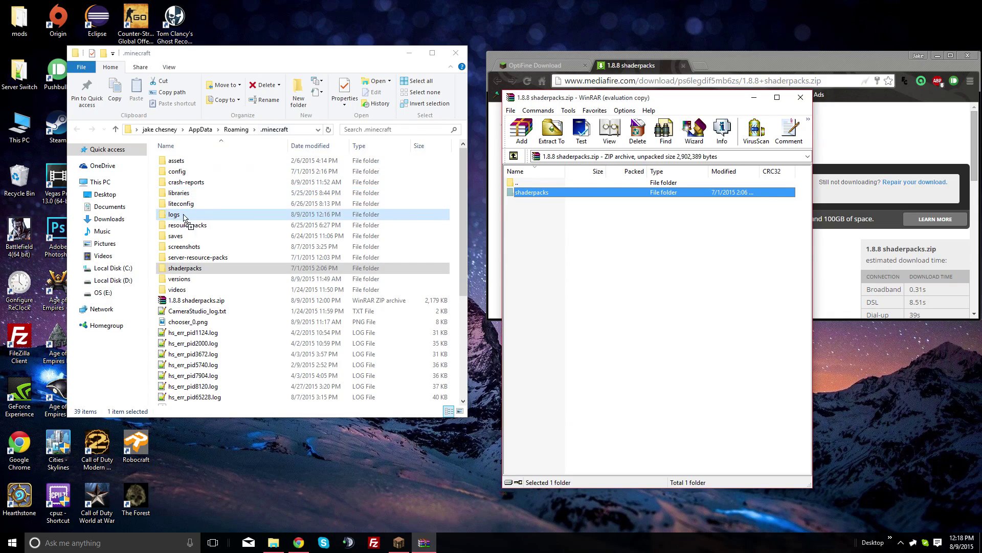
{"action": "left_click_drag", "start_coordinate": [183, 217], "coordinate": [566, 211]}
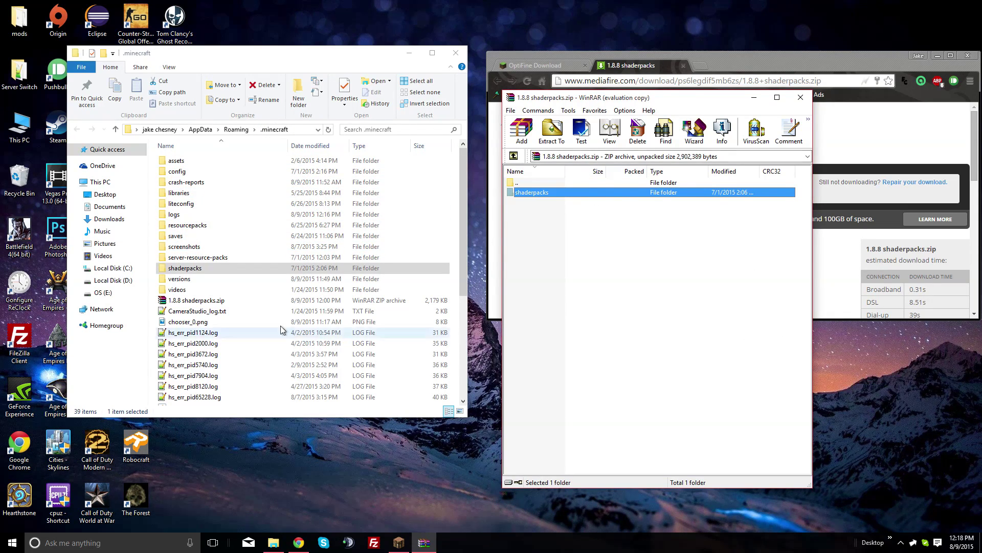
- Examine the shader packs inside the .minecraft shaderpacks folder and return to the .minecraft folder
{"action": "double_click", "coordinate": [185, 268]}
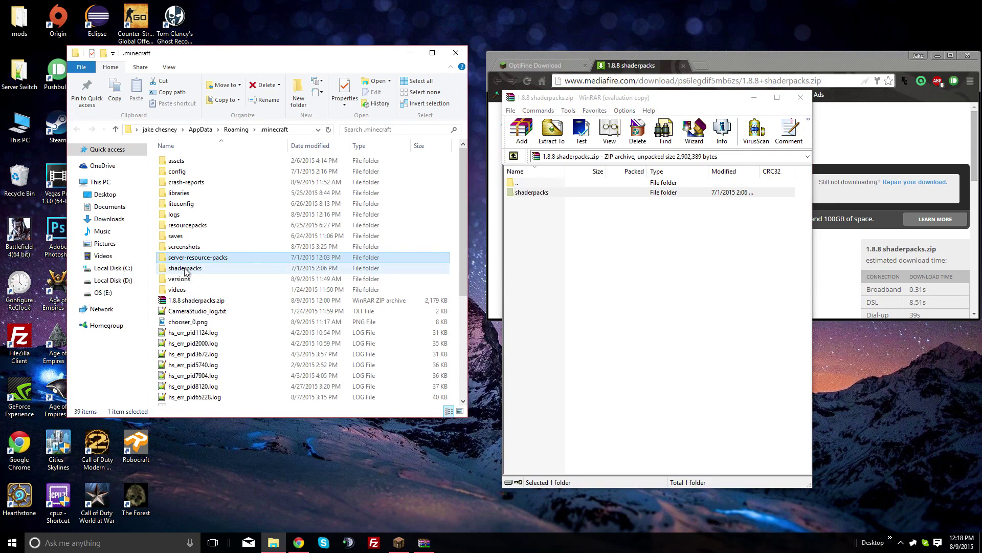
{"action": "left_click", "coordinate": [107, 149]}
{"action": "key", "text": "alt+Left"}
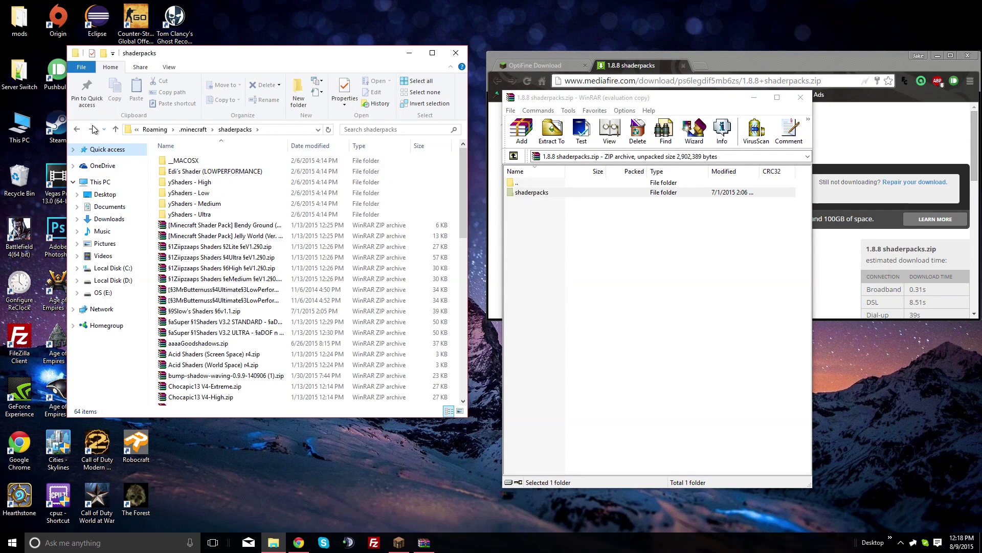
{"action": "left_click", "coordinate": [204, 182]}
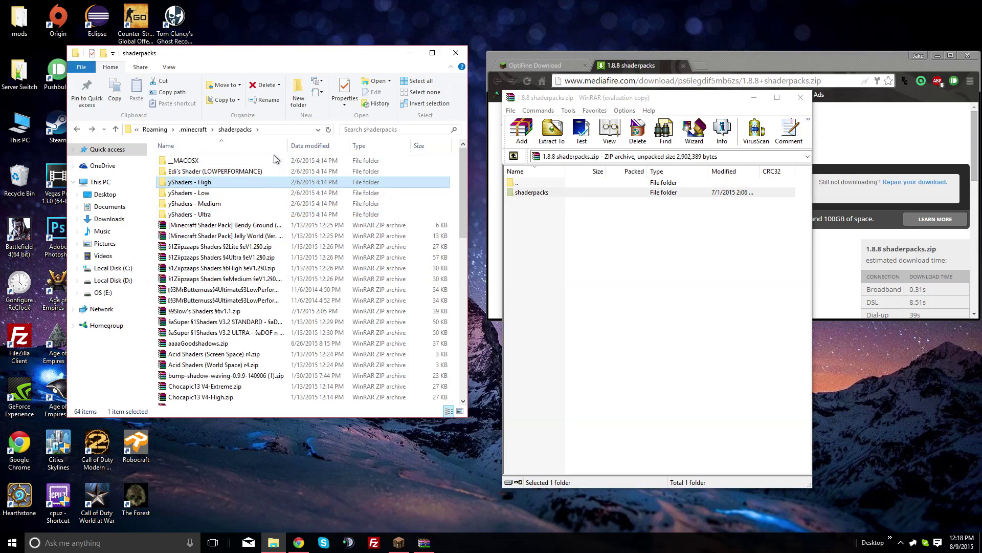
{"action": "scroll", "coordinate": [251, 317], "scroll_direction": "down", "scroll_amount": 13}
{"action": "scroll", "coordinate": [262, 352], "scroll_direction": "up", "scroll_amount": 13}
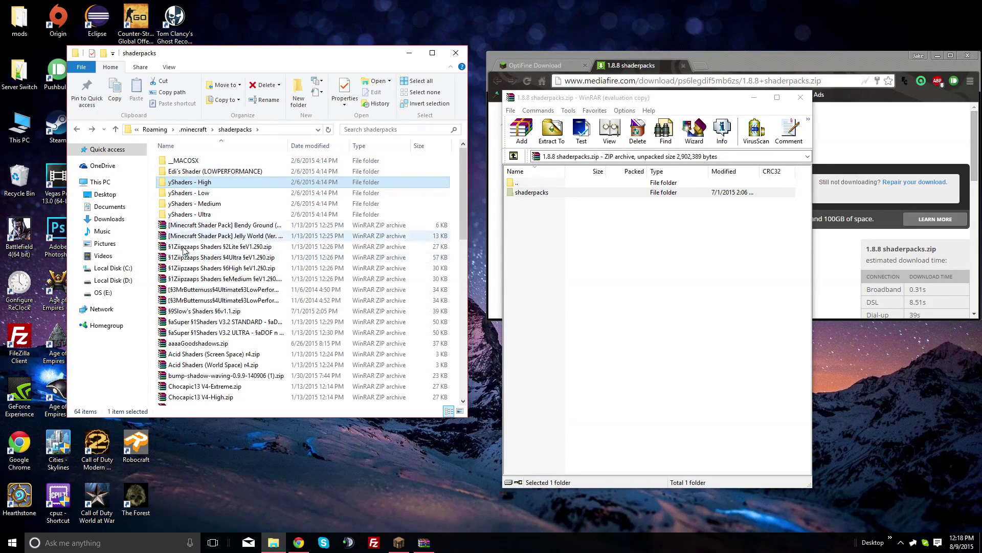
{"action": "left_click", "coordinate": [77, 130]}
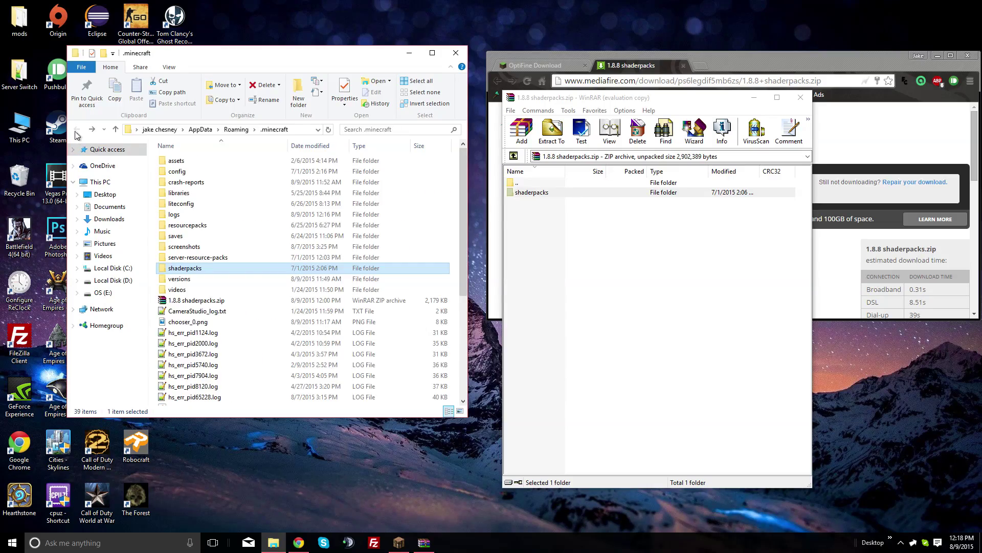
- Close the .minecraft folder, the WinRAR archive, the browser and the running Minecraft 1.8.8 game
{"action": "left_click", "coordinate": [455, 58]}
{"action": "left_click", "coordinate": [801, 97]}
{"action": "left_click_drag", "start_coordinate": [957, 63], "coordinate": [727, 60]}
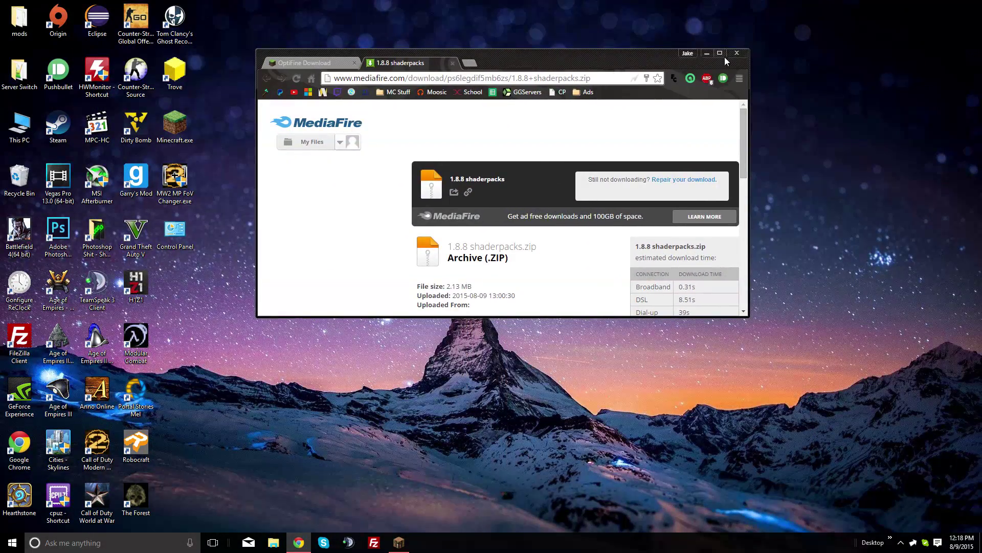
{"action": "left_click", "coordinate": [737, 54]}
{"action": "left_click", "coordinate": [399, 542]}
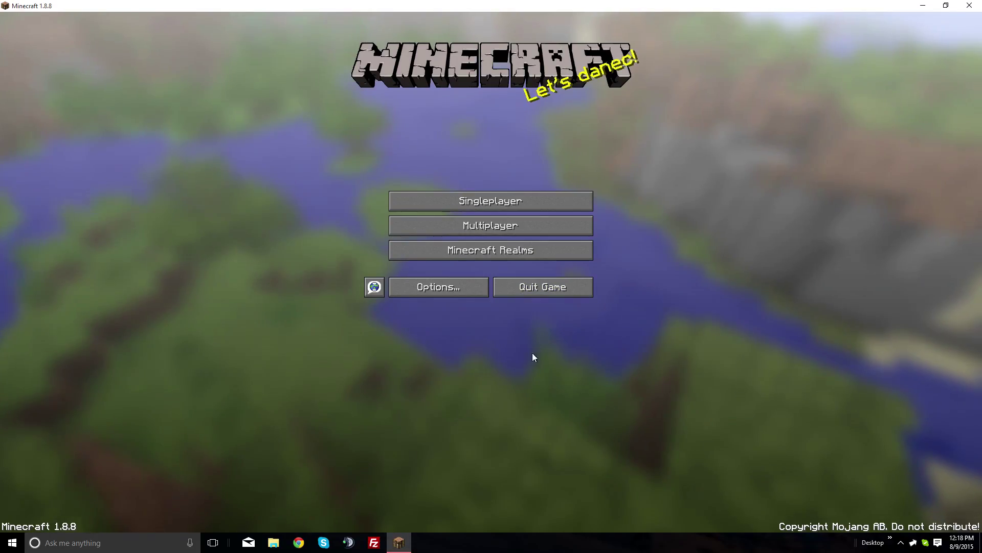
{"action": "left_click", "coordinate": [971, 6]}
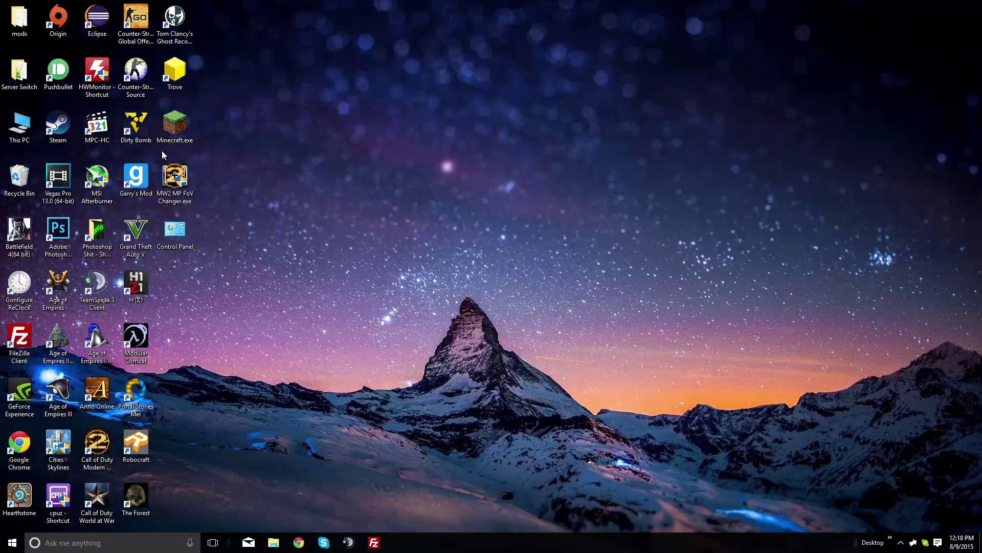
- Start the Minecraft Launcher from the desktop, play with the OptiFine profile, and maximize the game window
{"action": "double_click", "coordinate": [180, 134]}
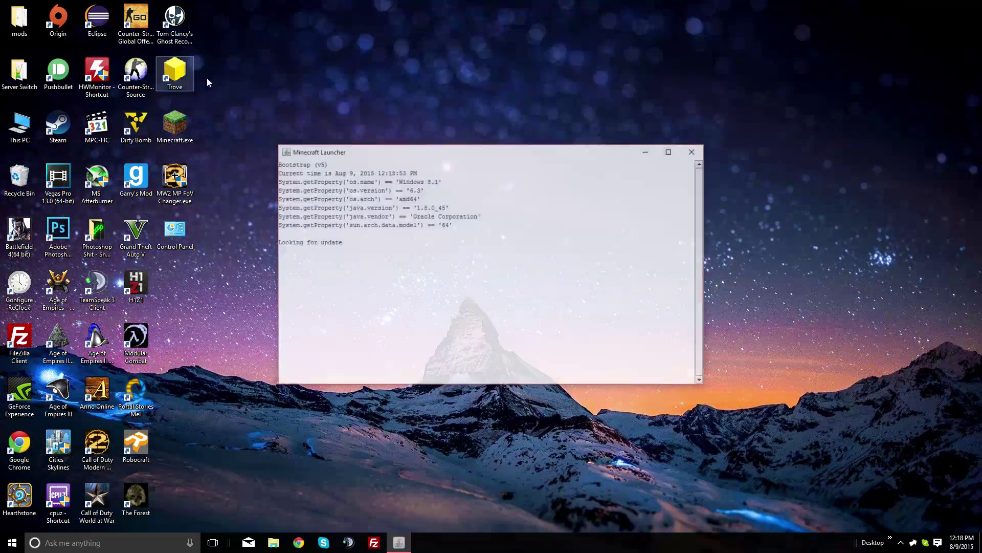
{"action": "left_click_drag", "start_coordinate": [480, 161], "coordinate": [481, 125]}
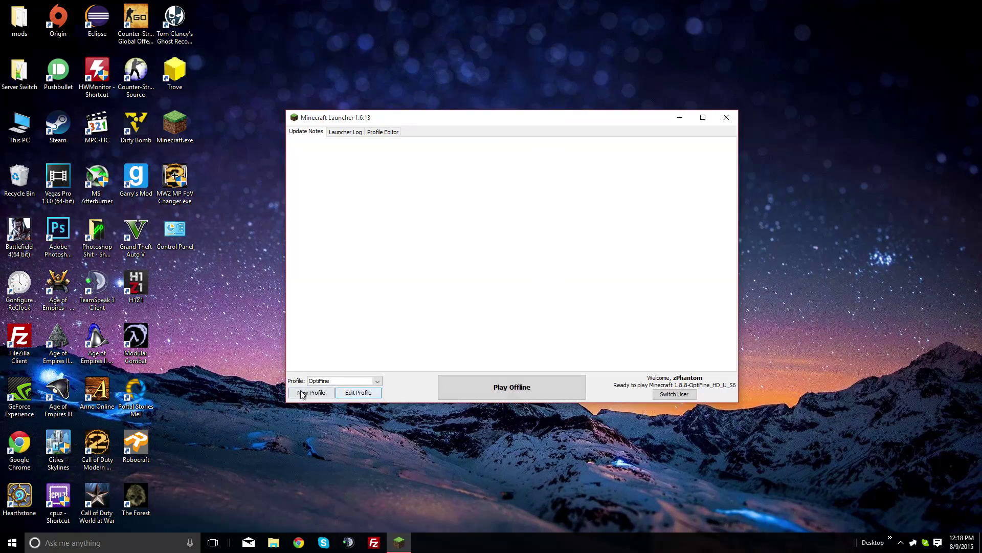
{"action": "left_click", "coordinate": [376, 383]}
{"action": "left_click", "coordinate": [410, 403]}
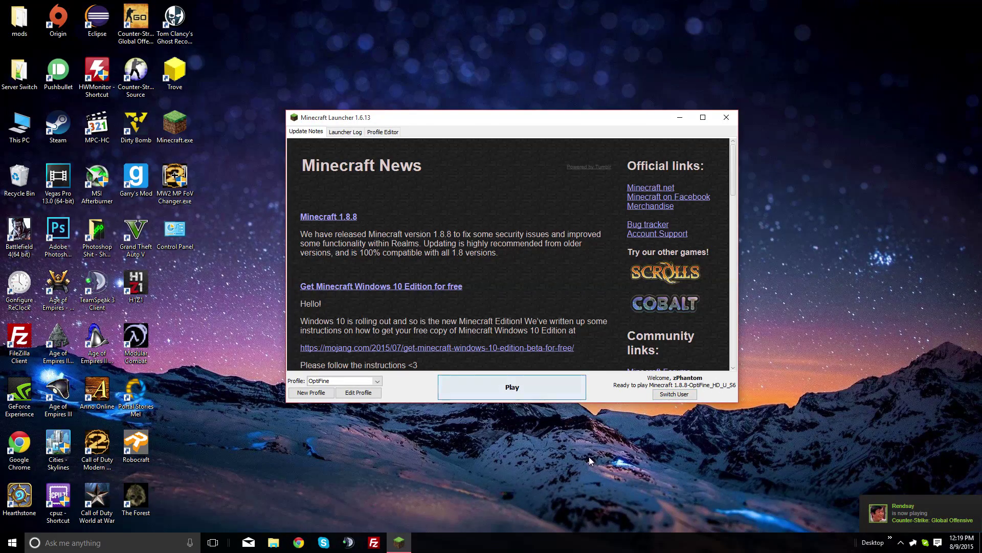
{"action": "left_click", "coordinate": [513, 387]}
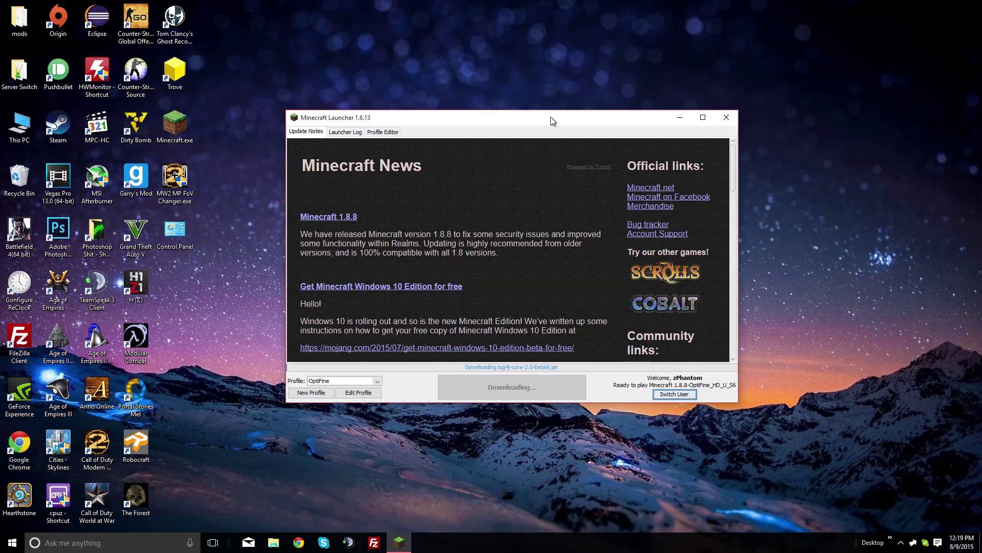
{"action": "left_click_drag", "start_coordinate": [551, 118], "coordinate": [521, 4]}
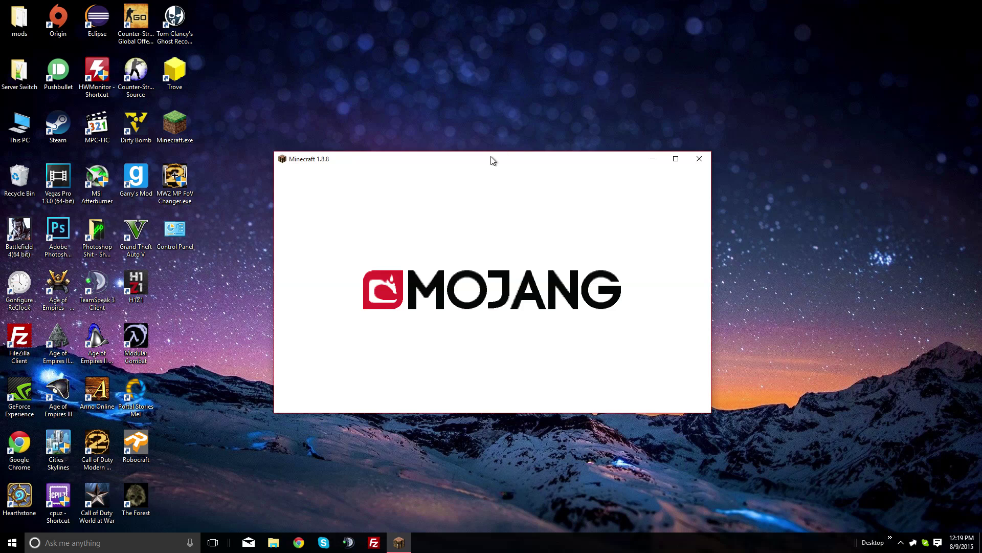
{"action": "double_click", "coordinate": [492, 160]}
- Join My Server from the multiplayer server list and enter its world
{"action": "left_click", "coordinate": [493, 222]}
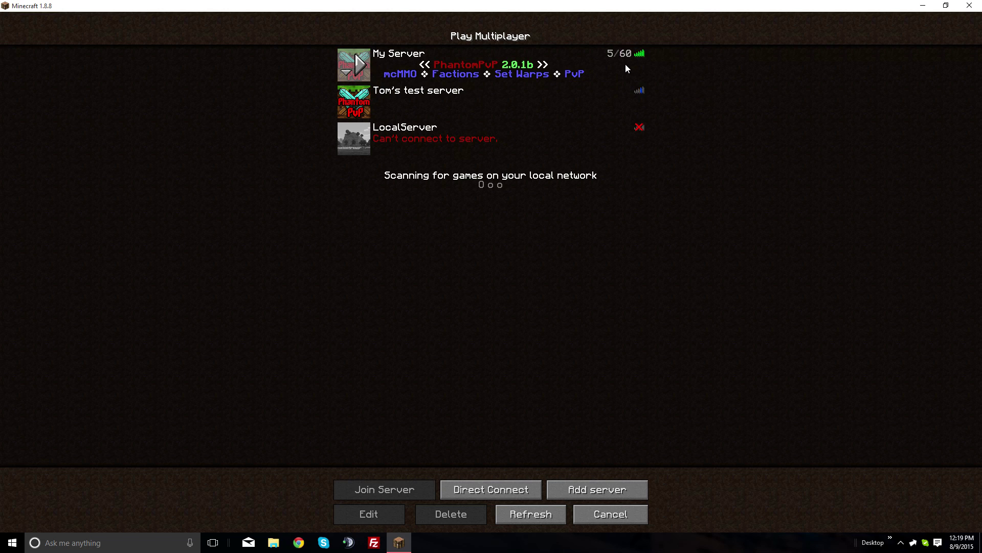
{"action": "left_click", "coordinate": [514, 68]}
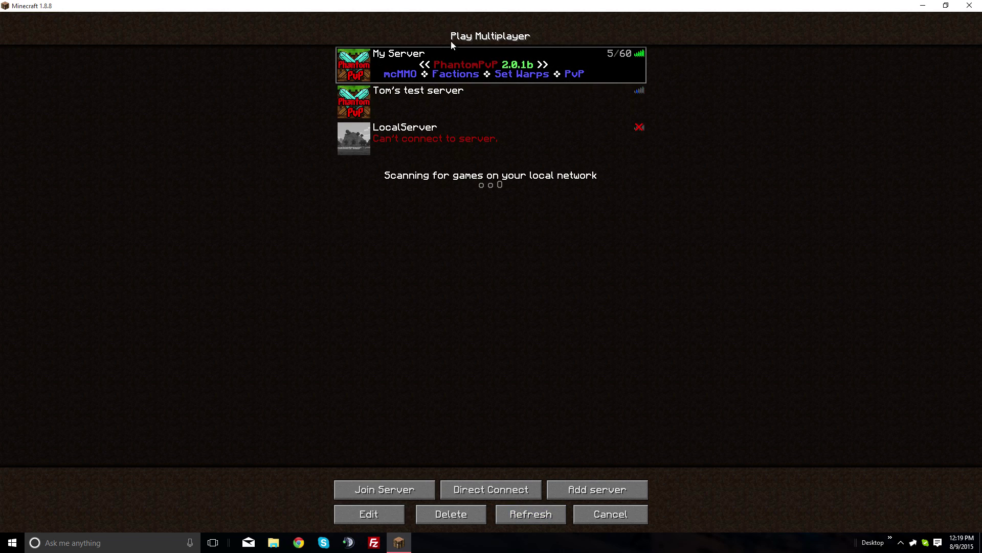
{"action": "double_click", "coordinate": [468, 57]}
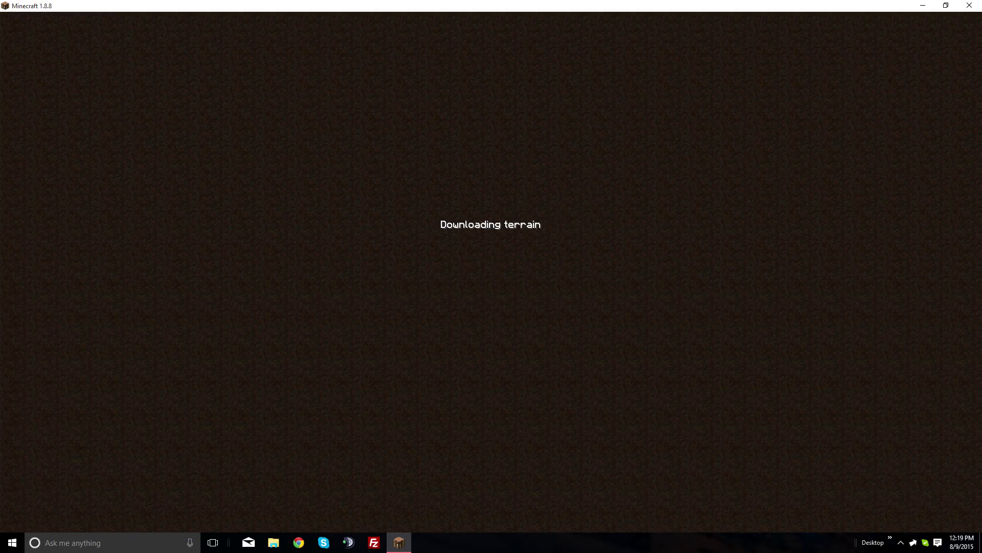
{"action": "key", "text": "Tab"}
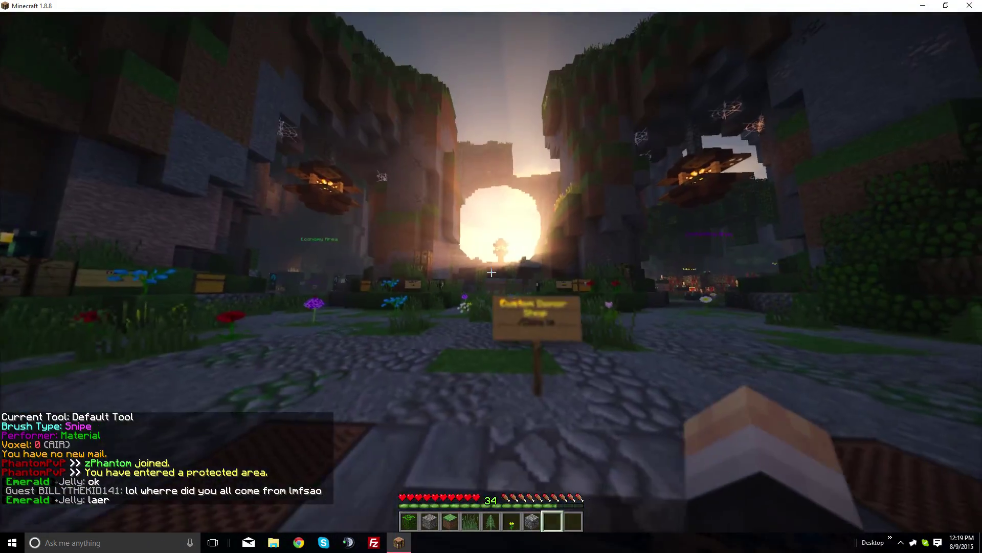
- Open the Shaders settings from the in-game video options
{"action": "key", "text": "Escape"}
{"action": "left_click", "coordinate": [453, 233]}
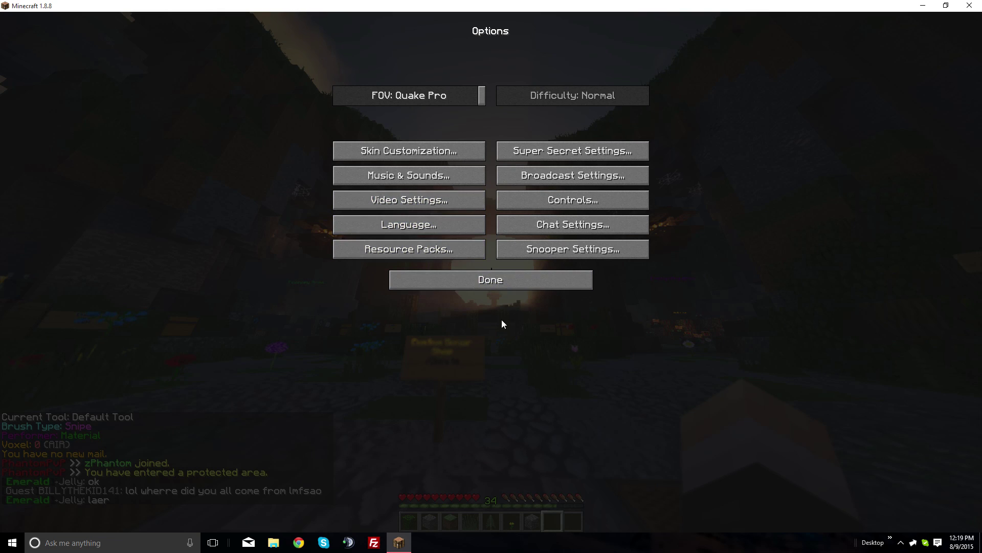
{"action": "key", "text": "Escape"}
{"action": "key", "text": "Escape"}
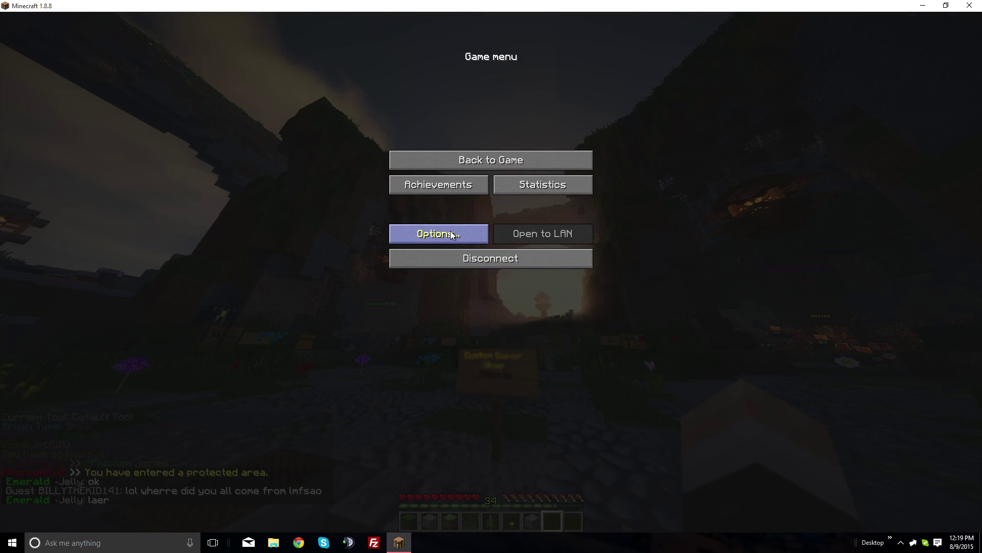
{"action": "left_click", "coordinate": [453, 234]}
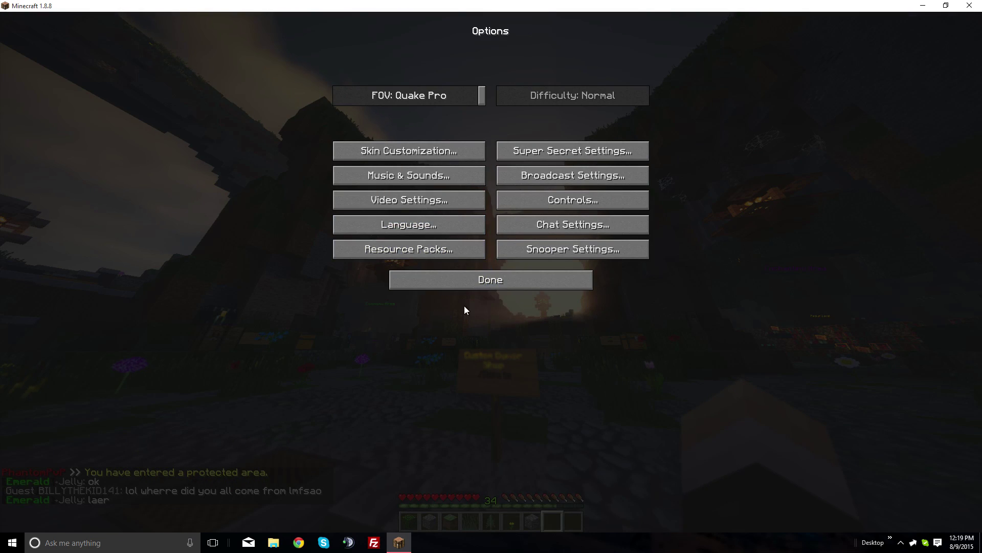
{"action": "left_click", "coordinate": [405, 201]}
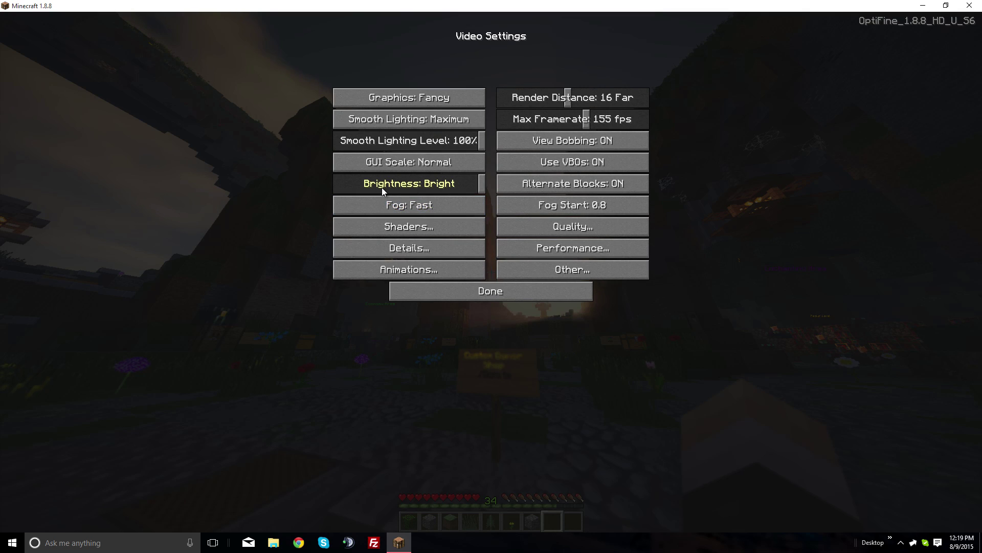
{"action": "left_click", "coordinate": [426, 235]}
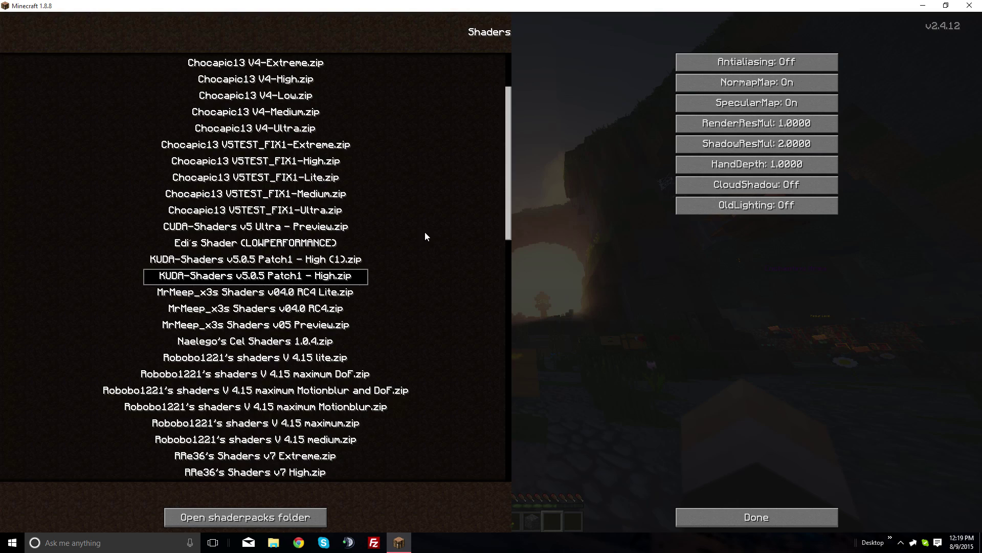
- Turn shaders off by choosing (none) in the shader pack list
{"action": "left_click_drag", "start_coordinate": [508, 203], "coordinate": [472, 151]}
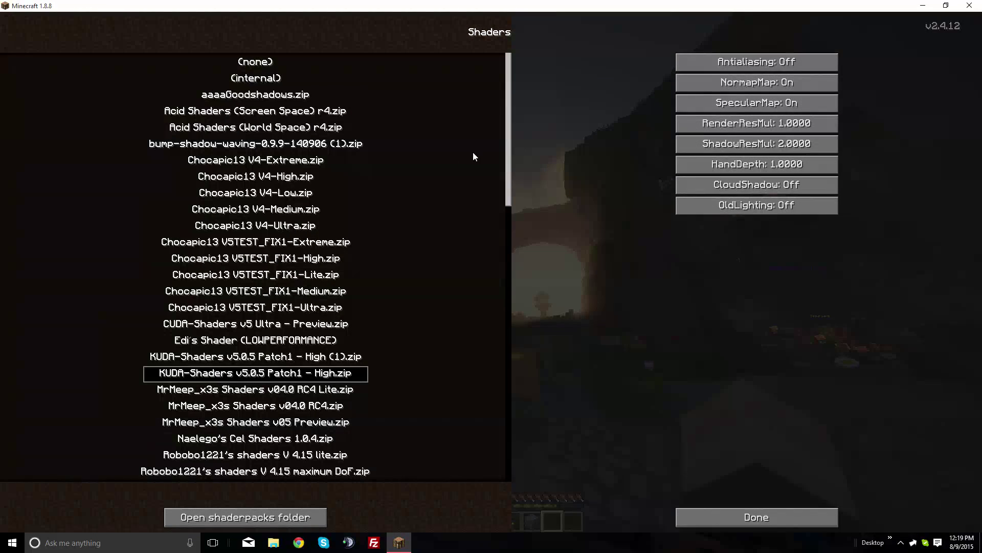
{"action": "left_click", "coordinate": [270, 63]}
- Select the KUDA-Shaders v5.0.5 Patch1 - High.zip shader pack and turn antialiasing on
{"action": "left_click_drag", "start_coordinate": [508, 145], "coordinate": [507, 120]}
{"action": "scroll", "coordinate": [307, 295], "scroll_direction": "up", "scroll_amount": 10}
{"action": "scroll", "coordinate": [283, 358], "scroll_direction": "down", "scroll_amount": 6}
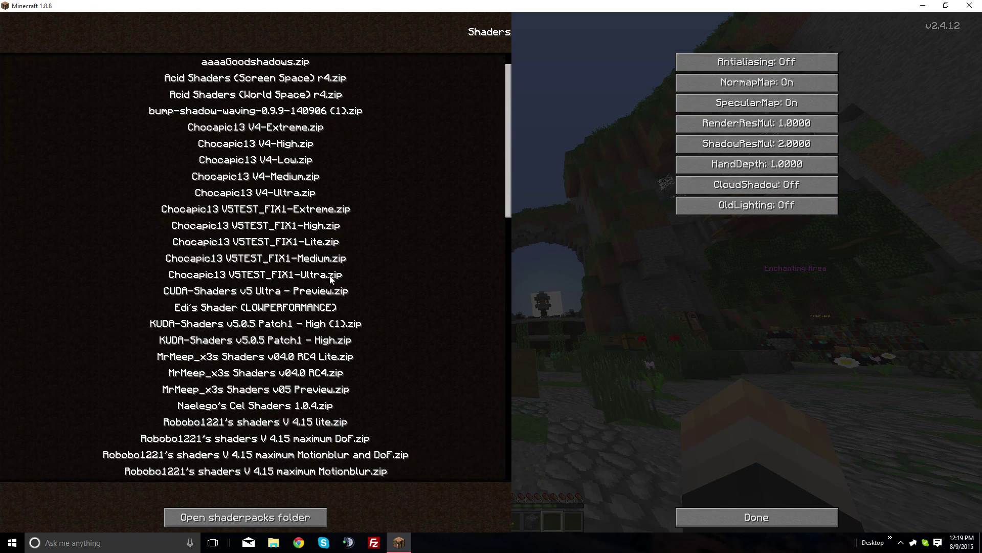
{"action": "left_click", "coordinate": [270, 324]}
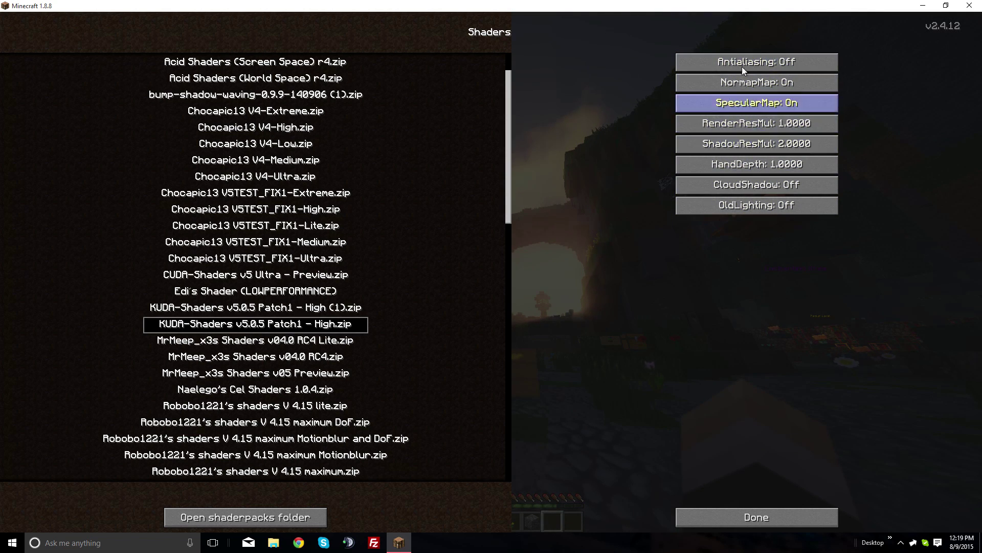
{"action": "left_click", "coordinate": [778, 64]}
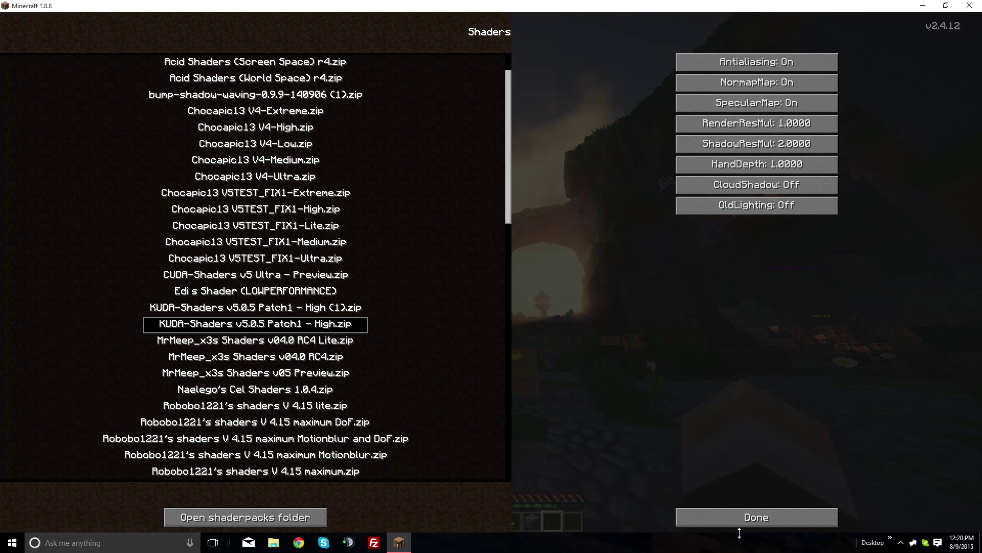
- Leave the Shaders settings and set the Smooth Lighting Level to 100% in the video settings
{"action": "left_click", "coordinate": [739, 518]}
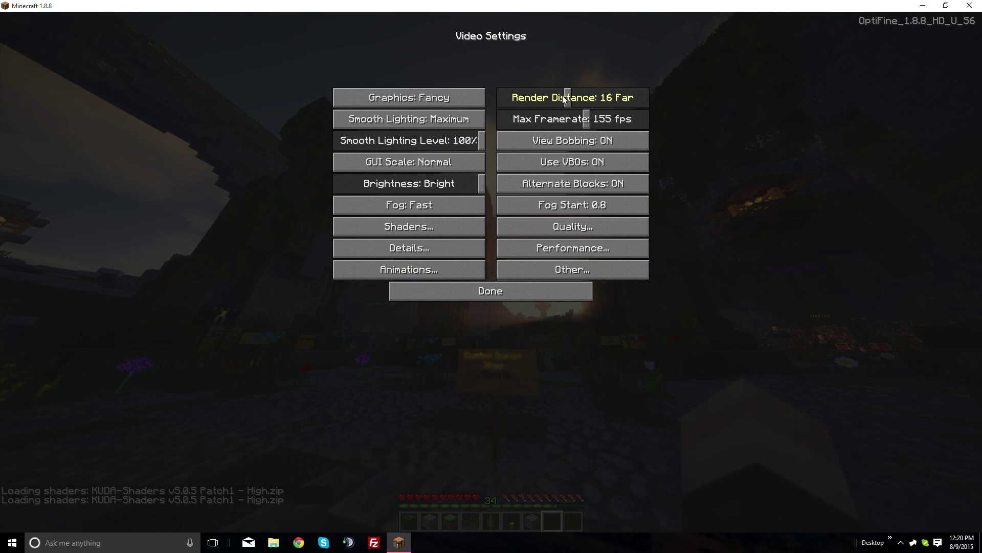
{"action": "left_click", "coordinate": [346, 146]}
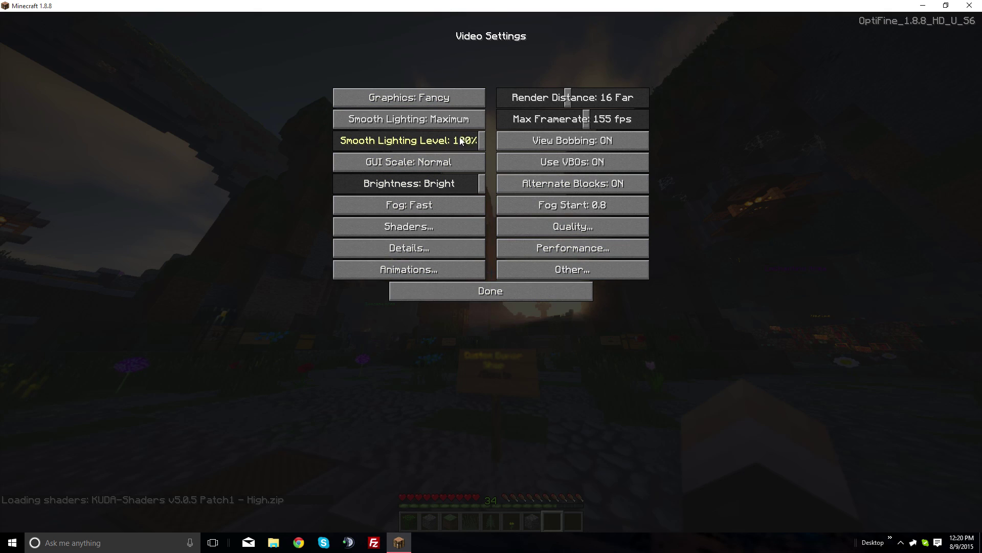
{"action": "left_click_drag", "start_coordinate": [346, 146], "coordinate": [507, 156]}
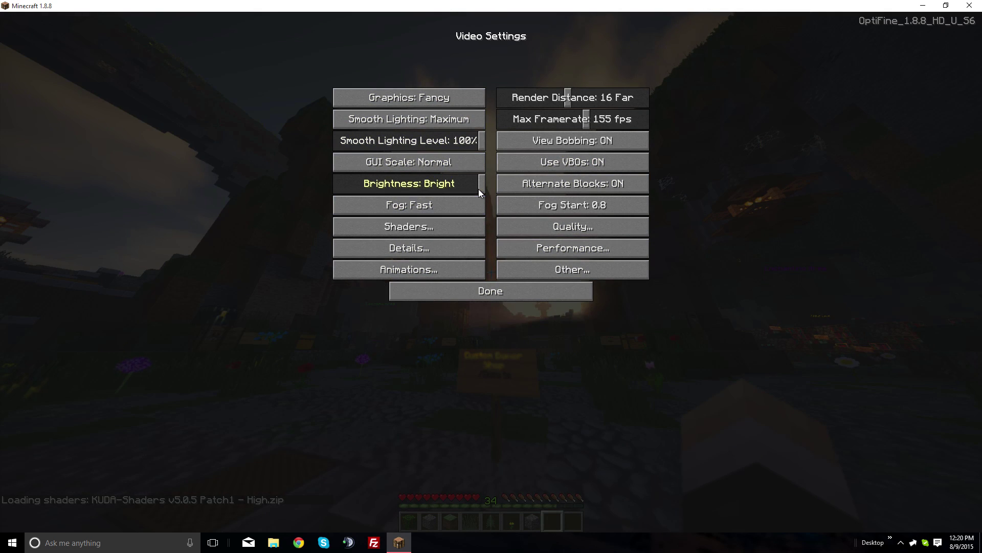
- Look through the Quality, Performance and Other pages of the video settings without changing any option
{"action": "left_click", "coordinate": [570, 231]}
{"action": "left_click", "coordinate": [539, 287]}
{"action": "left_click", "coordinate": [534, 248]}
{"action": "left_click", "coordinate": [530, 291]}
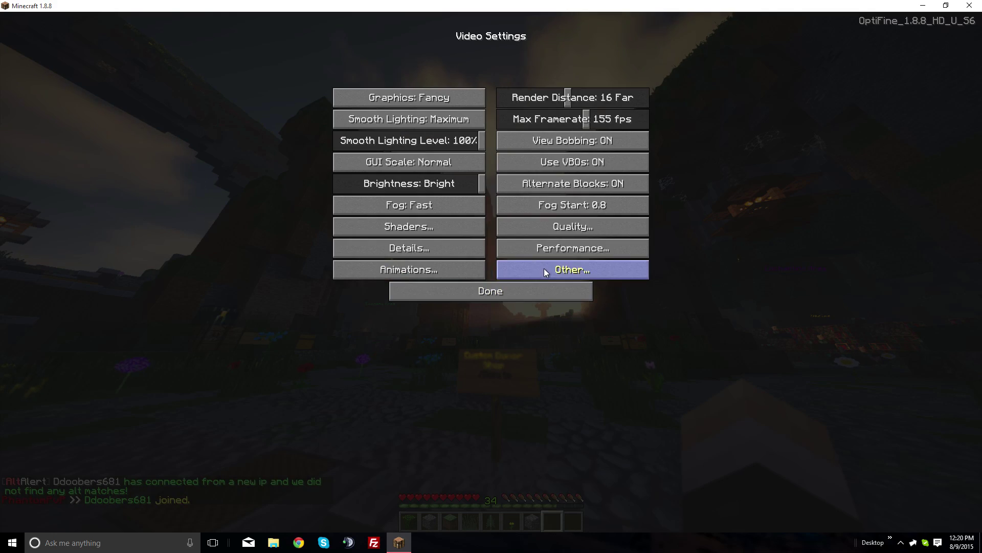
{"action": "left_click", "coordinate": [541, 266]}
{"action": "left_click", "coordinate": [535, 286]}
- Close the options to return to the game world, look around and display the server's player list
{"action": "left_click", "coordinate": [494, 285]}
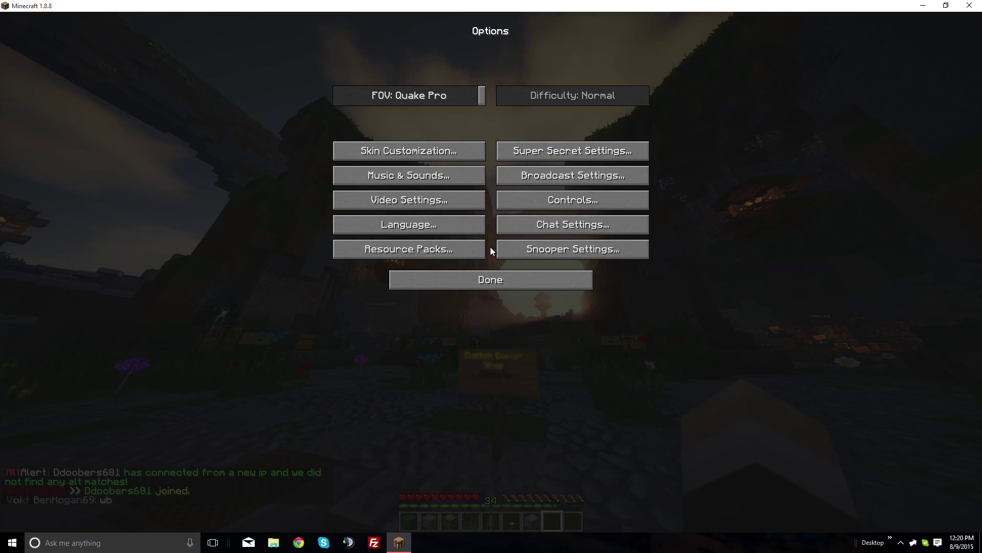
{"action": "key", "text": "Escape"}
{"action": "key", "text": "Tab"}
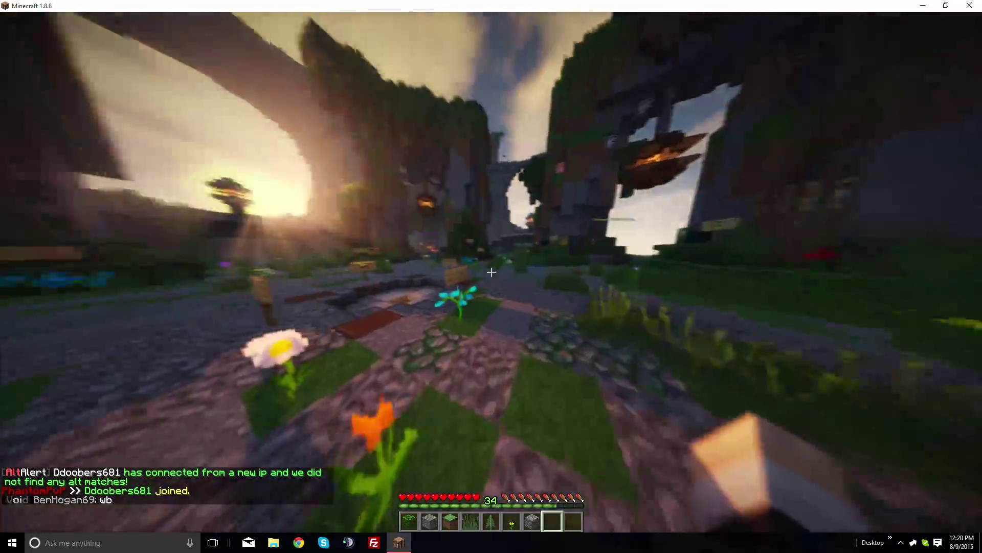
{"action": "key", "text": "Tab"}
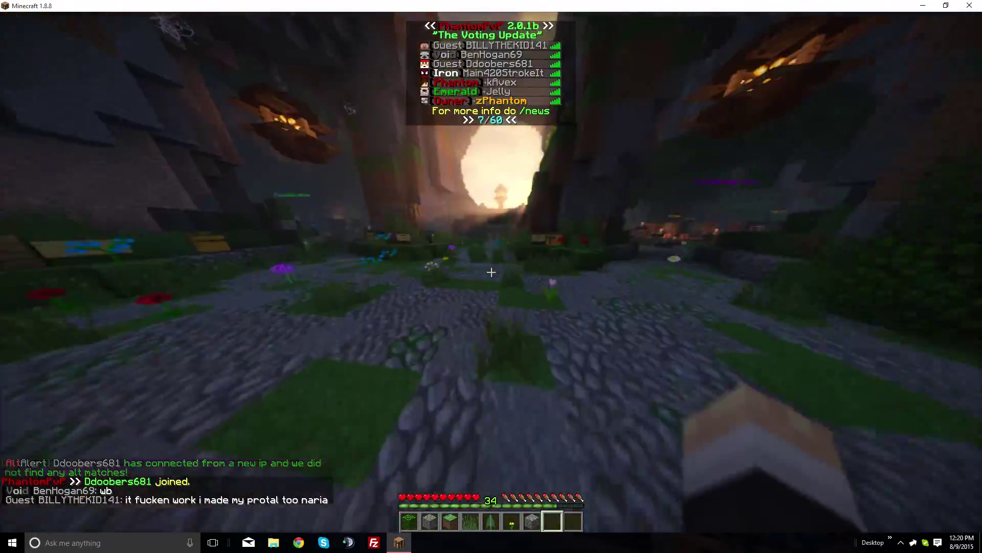